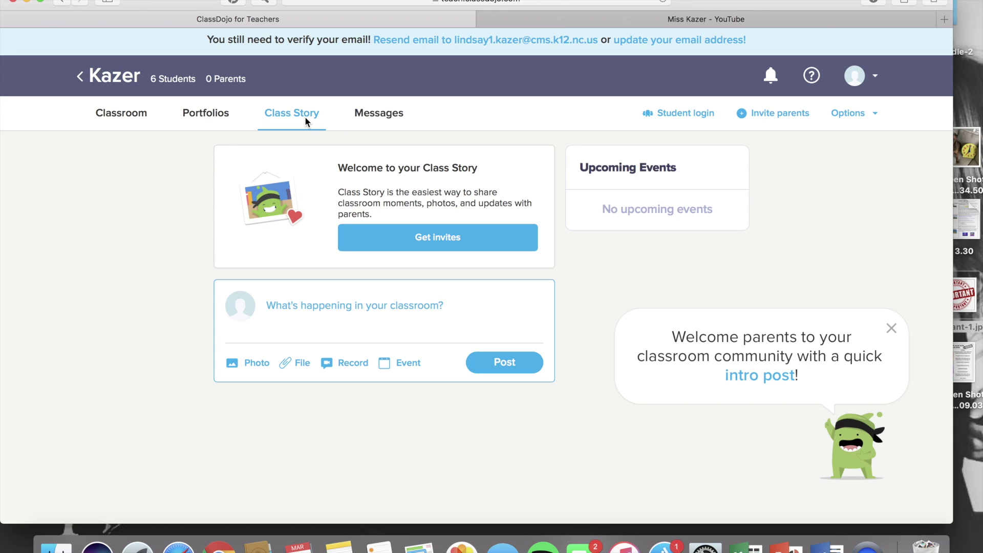
Post the schedule screenshot, captioned as a schedule to follow at home for e-learning.
{"action": "left_click", "coordinate": [254, 364]}
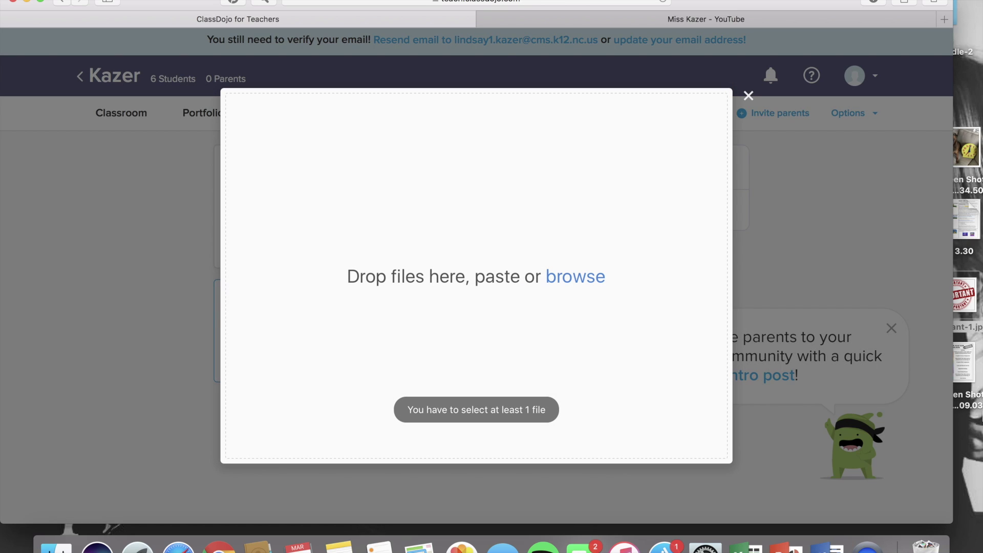
{"action": "left_click", "coordinate": [980, 439]}
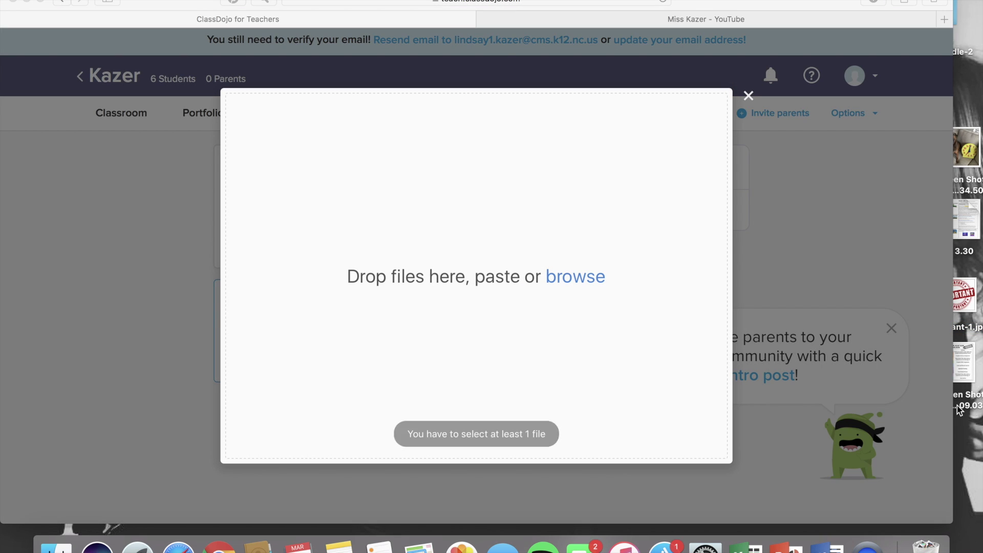
{"action": "left_click_drag", "start_coordinate": [964, 366], "coordinate": [631, 307]}
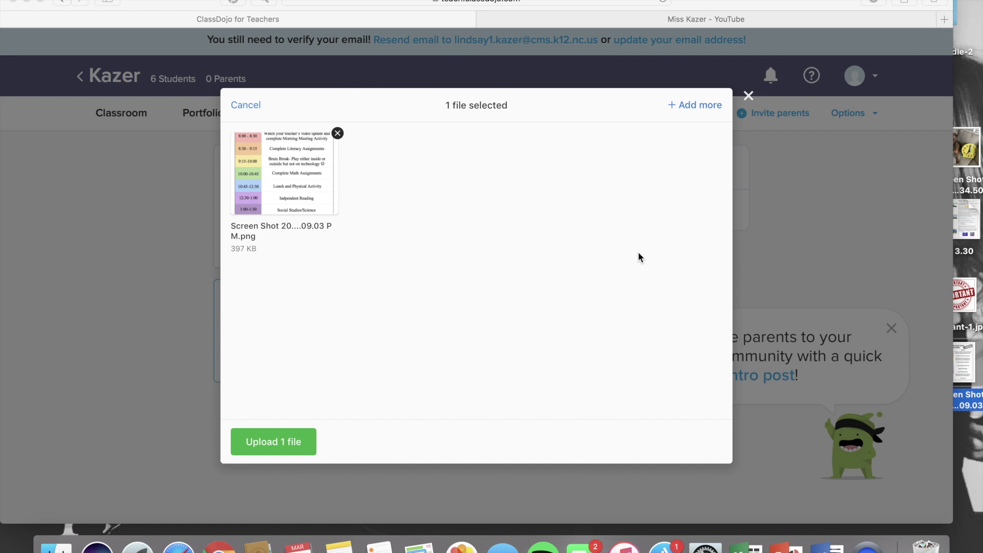
{"action": "left_click", "coordinate": [257, 444]}
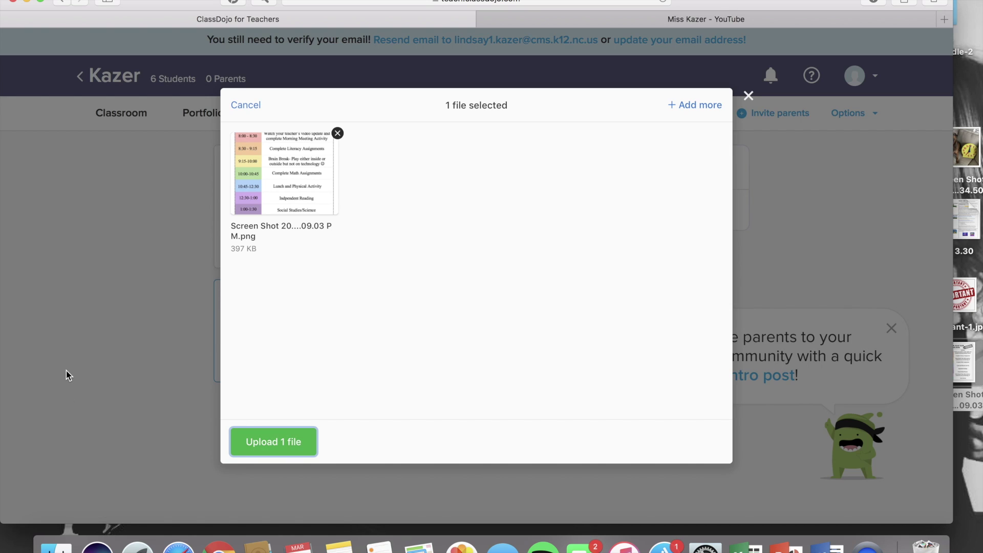
{"action": "left_click", "coordinate": [254, 451]}
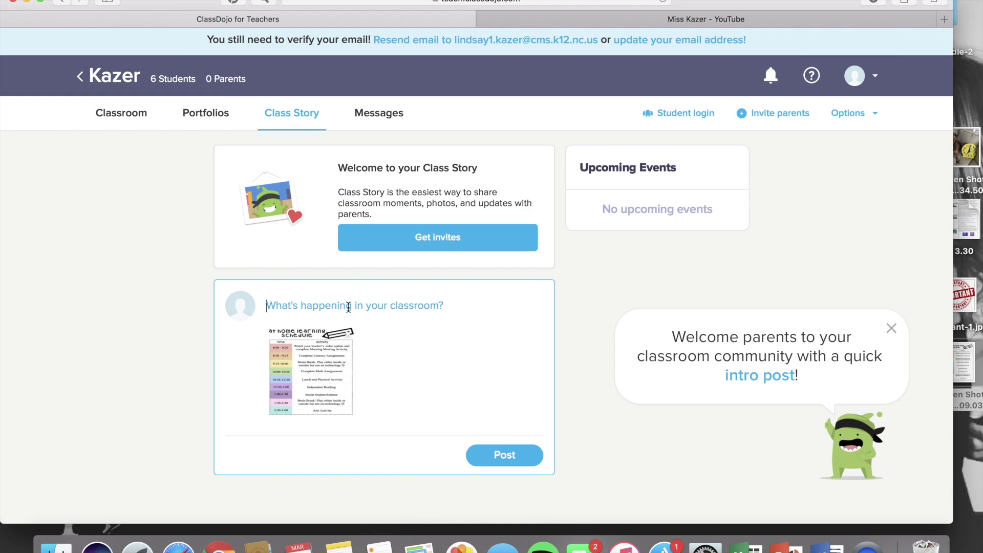
{"action": "type", "text": "Hi everybo"}
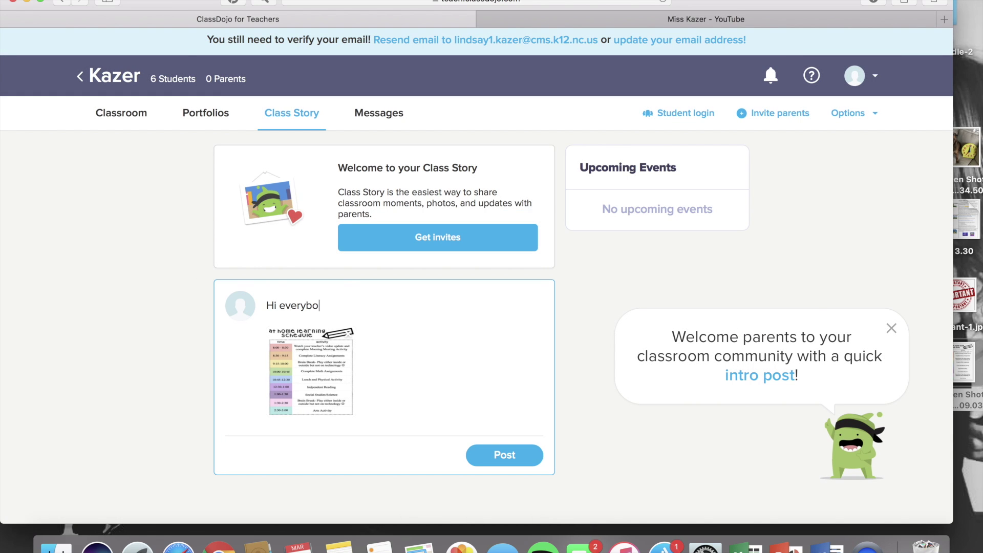
{"action": "type", "text": "dy.  Here is a schedule y"}
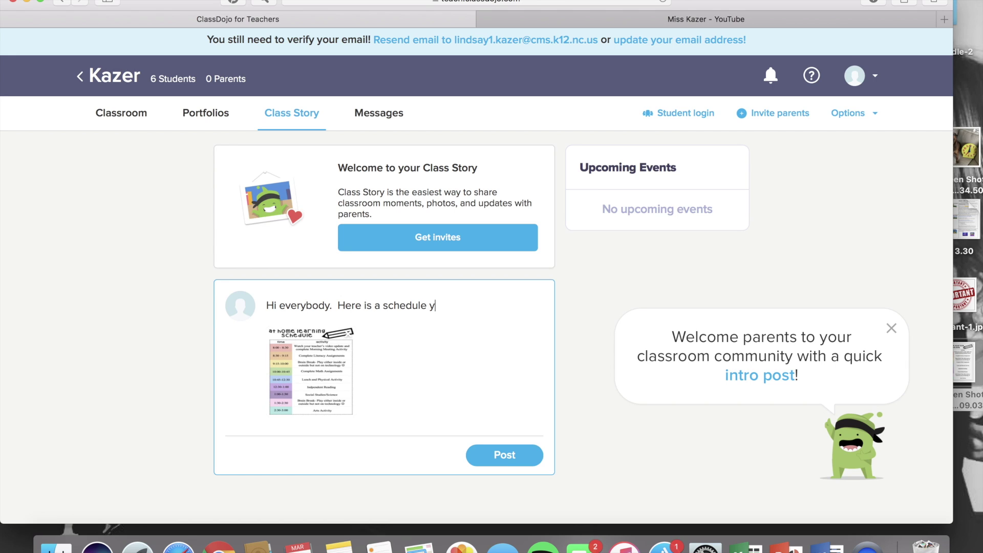
{"action": "type", "text": "ou may choose to fo"}
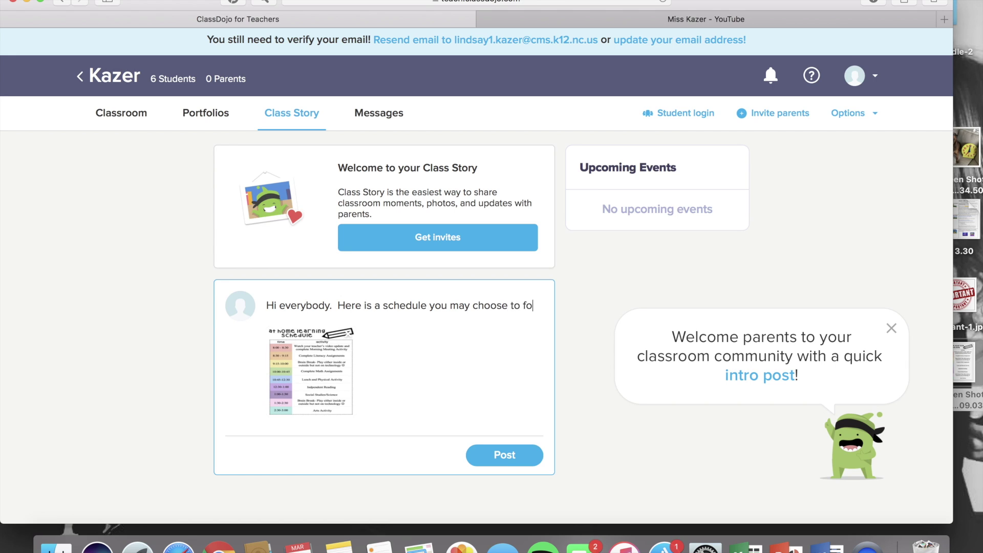
{"action": "type", "text": "llow at home"}
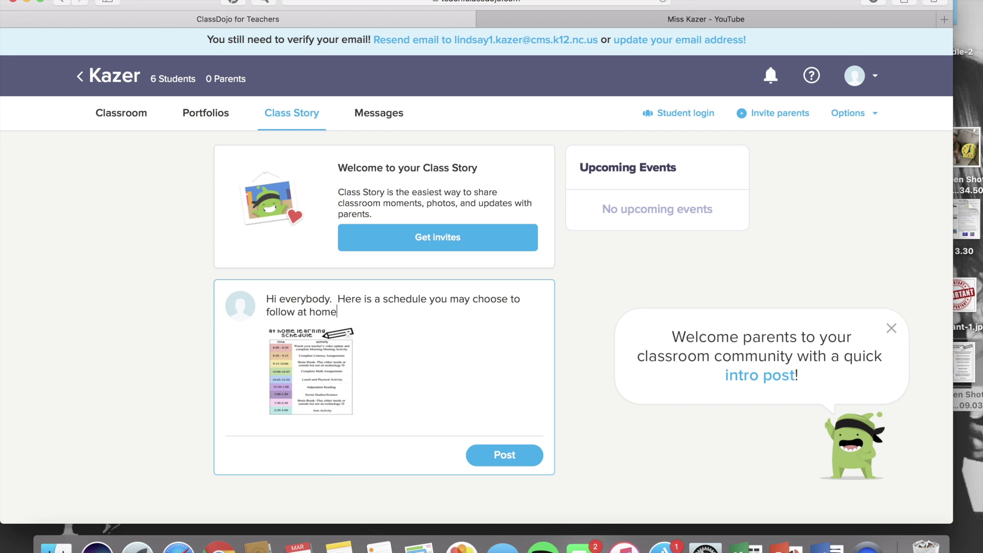
{"action": "type", "text": " to help you with e"}
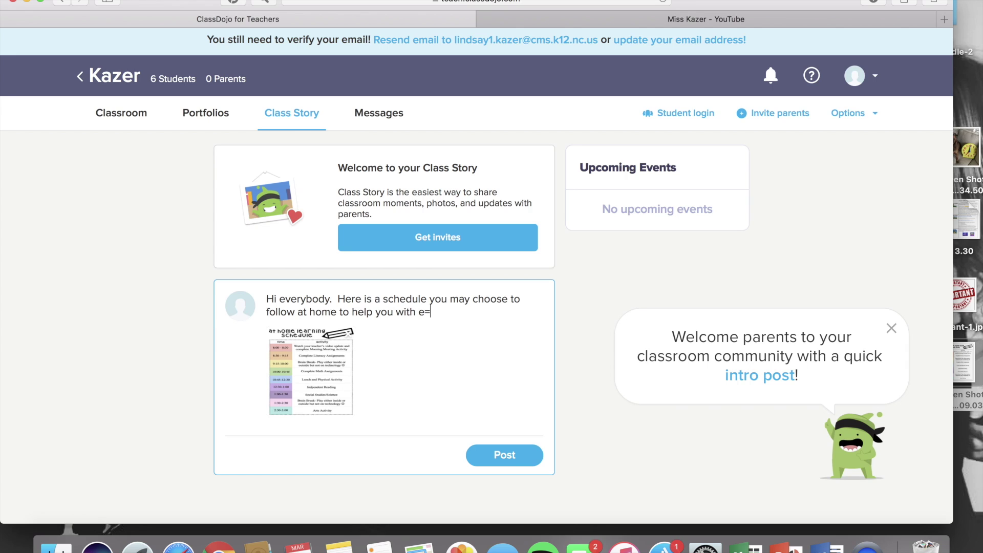
{"action": "type", "text": "-learning."}
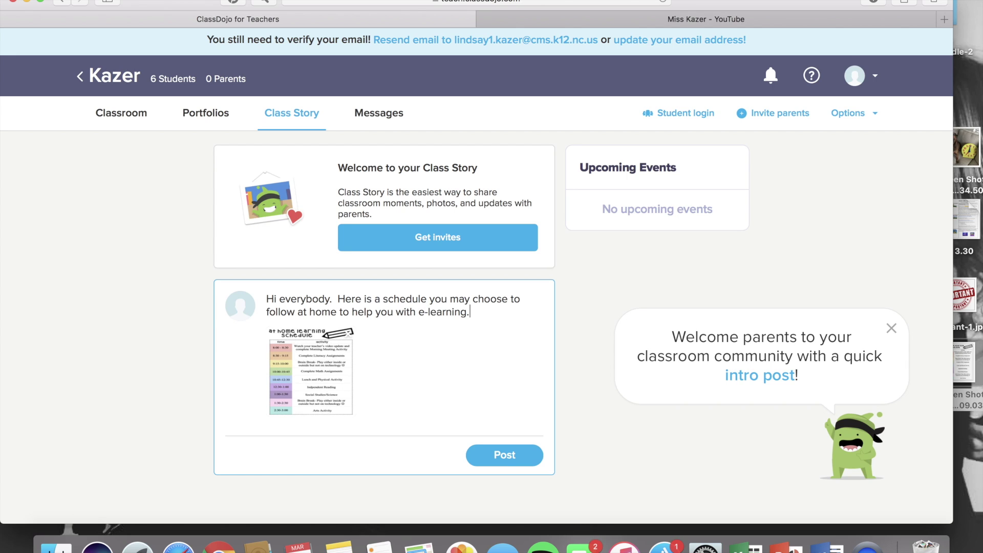
{"action": "left_click", "coordinate": [506, 460]}
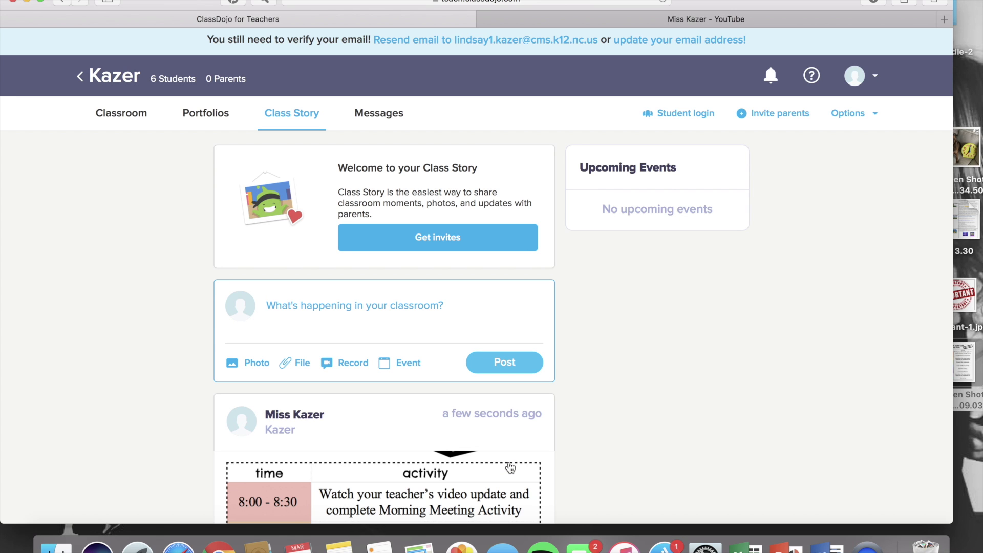
Review the published schedule post, enlarging its 8:00–3:00 schedule image, then closing it.
{"action": "scroll", "coordinate": [509, 468], "scroll_direction": "down", "scroll_amount": 10}
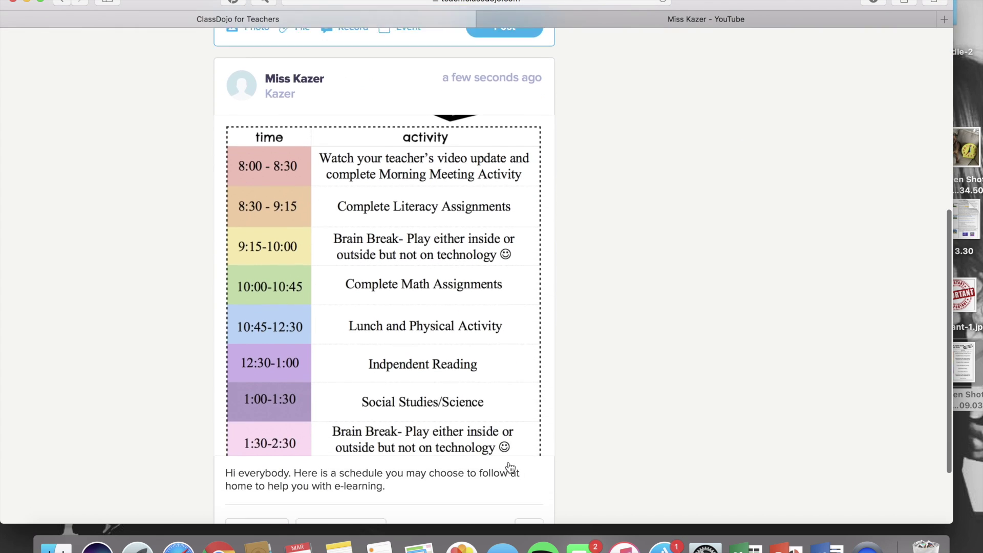
{"action": "scroll", "coordinate": [510, 467], "scroll_direction": "down", "scroll_amount": 3}
{"action": "left_click_drag", "start_coordinate": [400, 425], "coordinate": [225, 412]}
{"action": "left_click", "coordinate": [650, 336]}
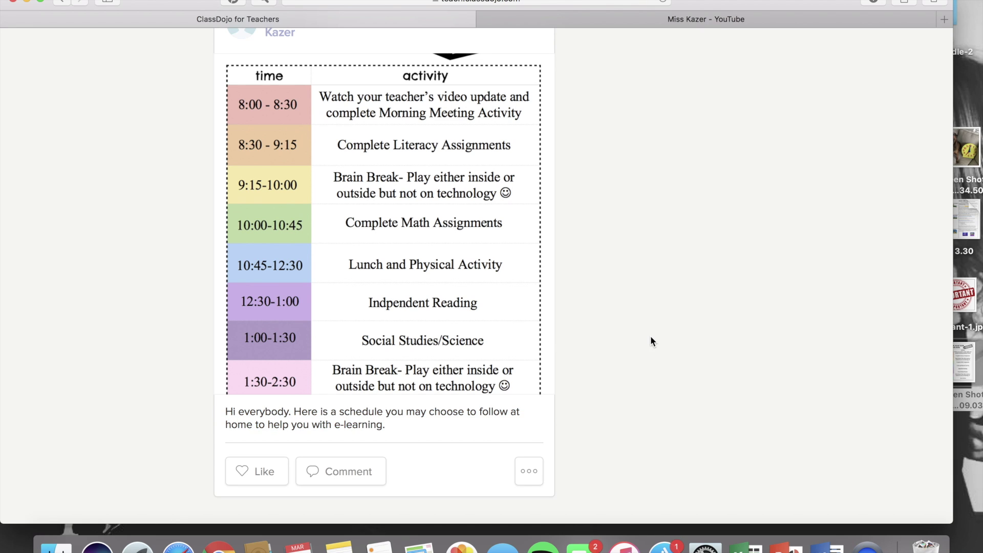
{"action": "left_click", "coordinate": [434, 251]}
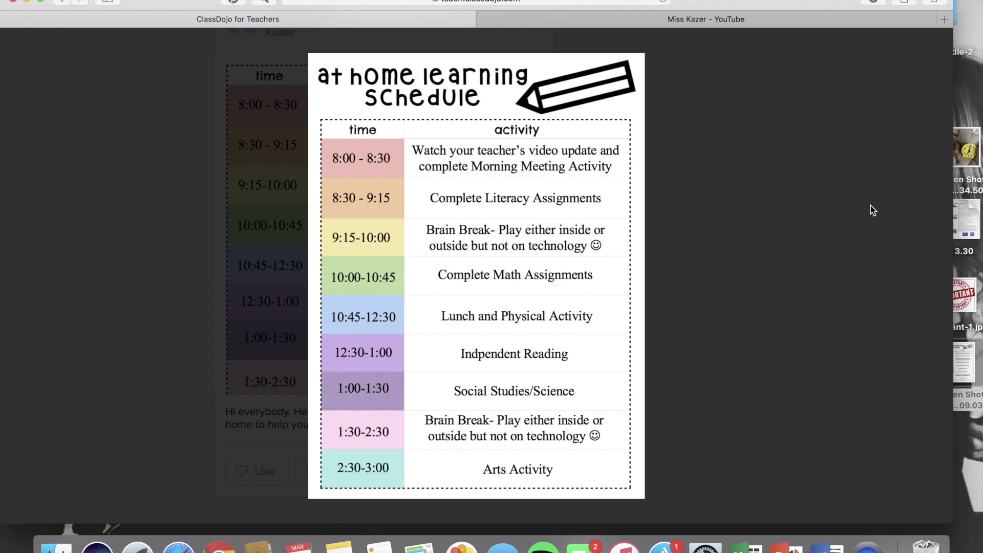
{"action": "left_click", "coordinate": [723, 202]}
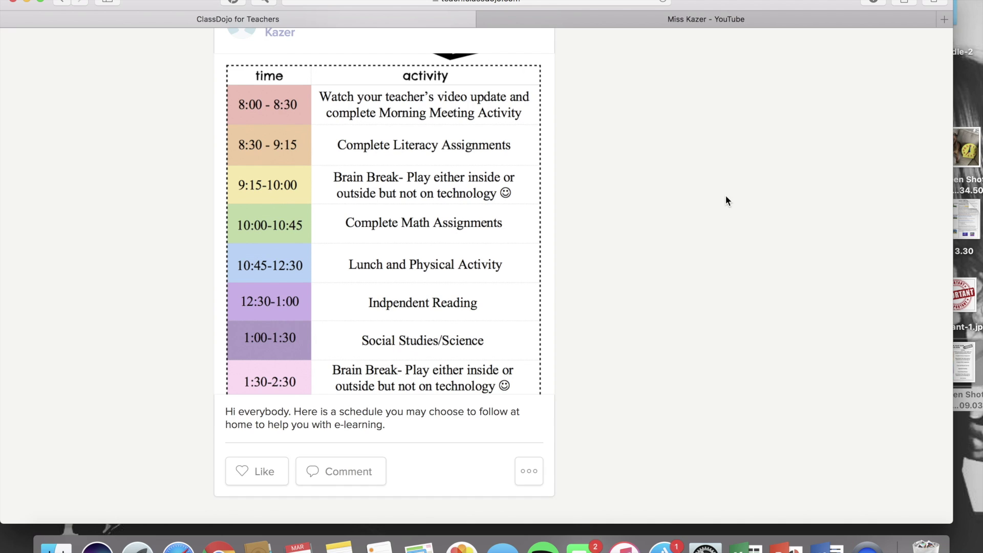
{"action": "scroll", "coordinate": [640, 162], "scroll_direction": "up", "scroll_amount": 5}
{"action": "scroll", "coordinate": [640, 162], "scroll_direction": "up", "scroll_amount": 2}
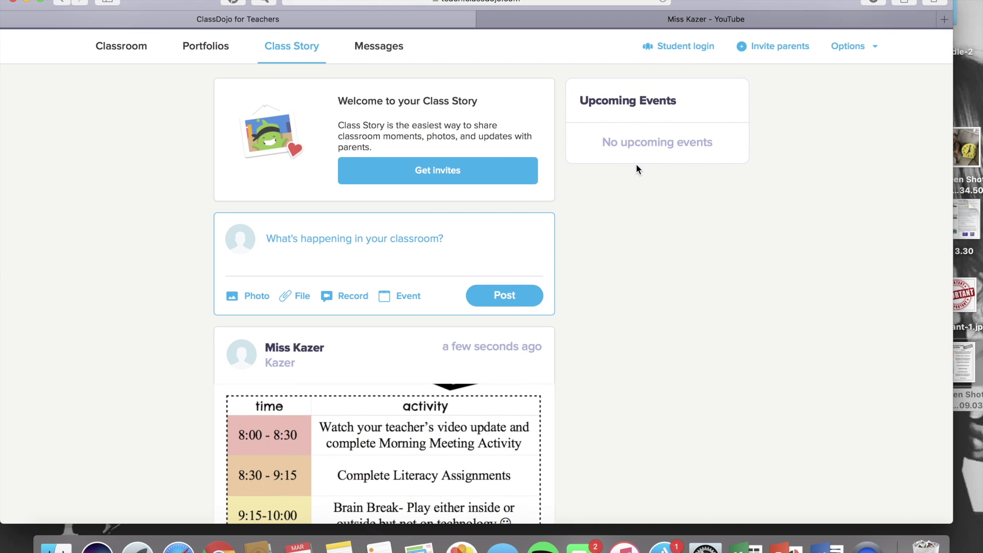
Attach the dog-and-clock photo to a new Class Story post.
{"action": "left_click", "coordinate": [249, 299]}
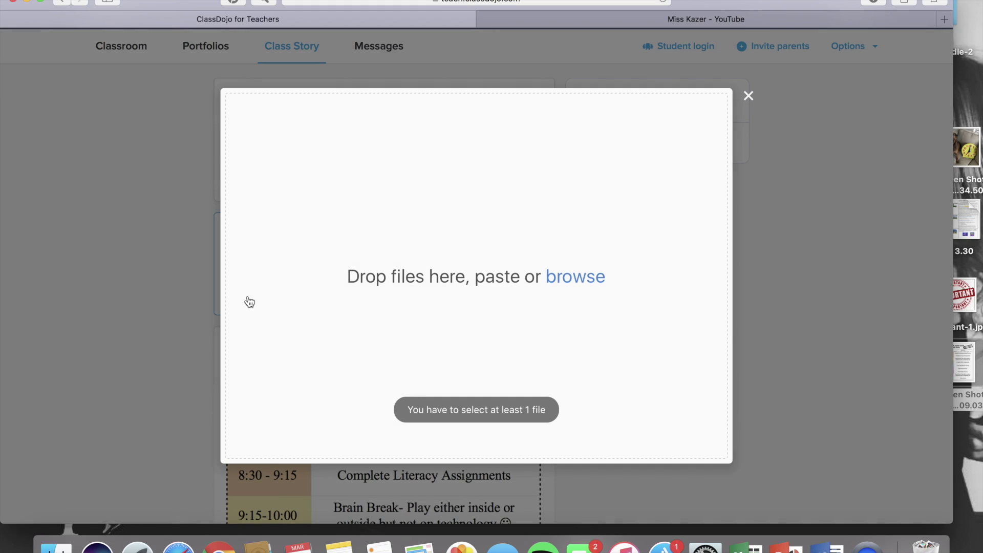
{"action": "left_click_drag", "start_coordinate": [966, 149], "coordinate": [495, 300]}
{"action": "left_click", "coordinate": [269, 444]}
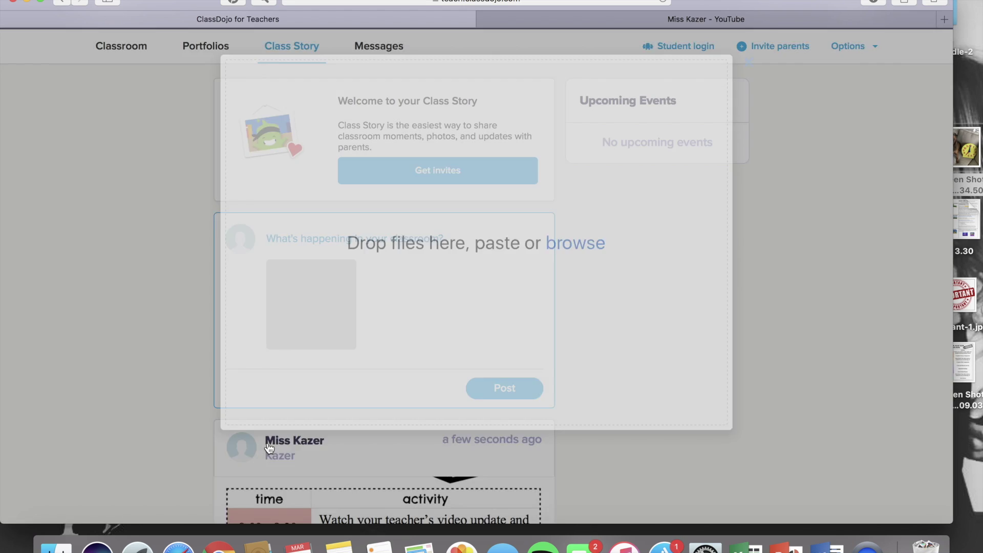
Caption it 'Challenge time!' with the clock-time and am/pm activity questions, then publish.
{"action": "type", "text": "Chal"}
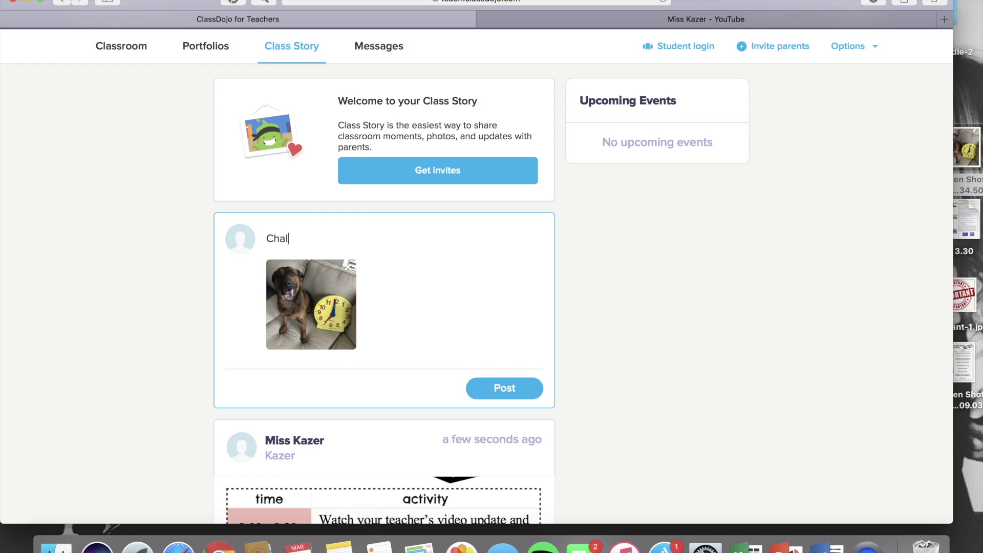
{"action": "type", "text": "lenge time!  Comment on this post an"}
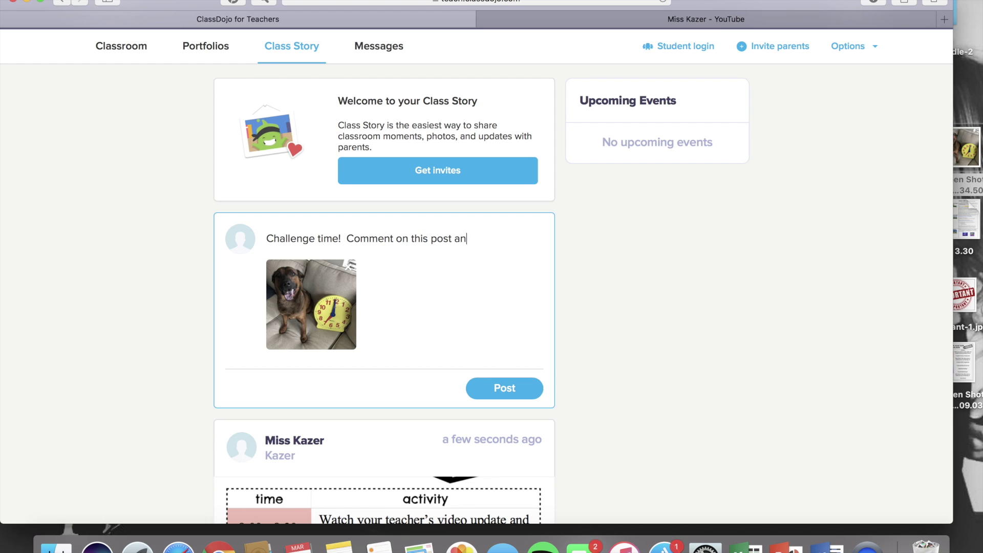
{"action": "type", "text": "d tell me:"}
{"action": "key", "text": "Return"}
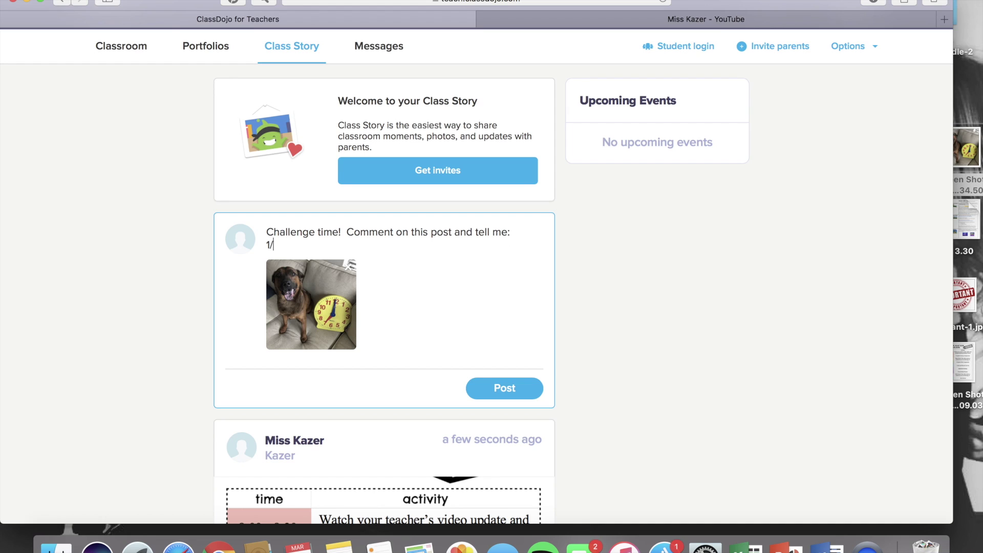
{"action": "type", "text": "1. What time is on the clock?"}
{"action": "key", "text": "Return"}
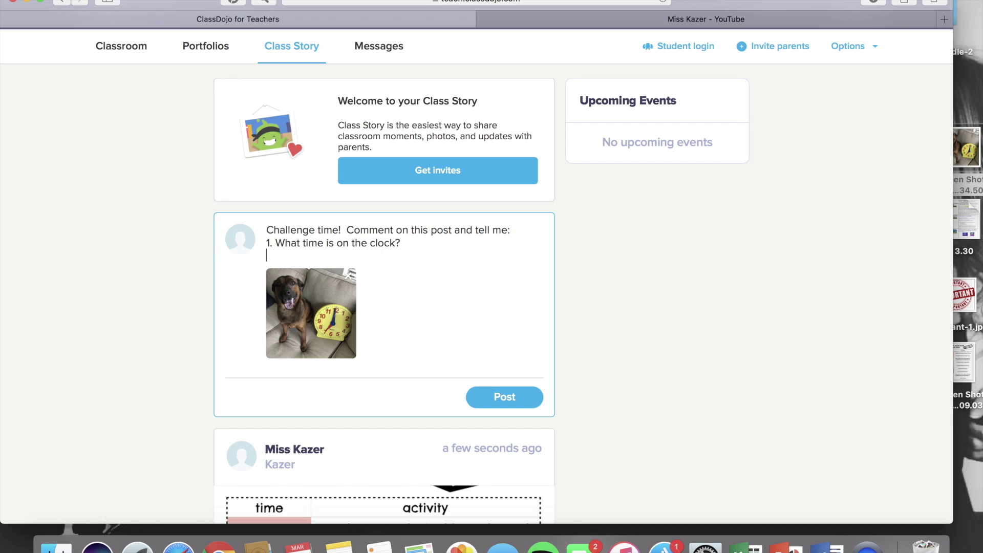
{"action": "type", "text": "2. Whatever"}
{"action": "key", "text": "BackSpace"}
{"action": "key", "text": "BackSpace"}
{"action": "key", "text": "BackSpace"}
{"action": "key", "text": "BackSpace"}
{"action": "type", "text": "would you do d"}
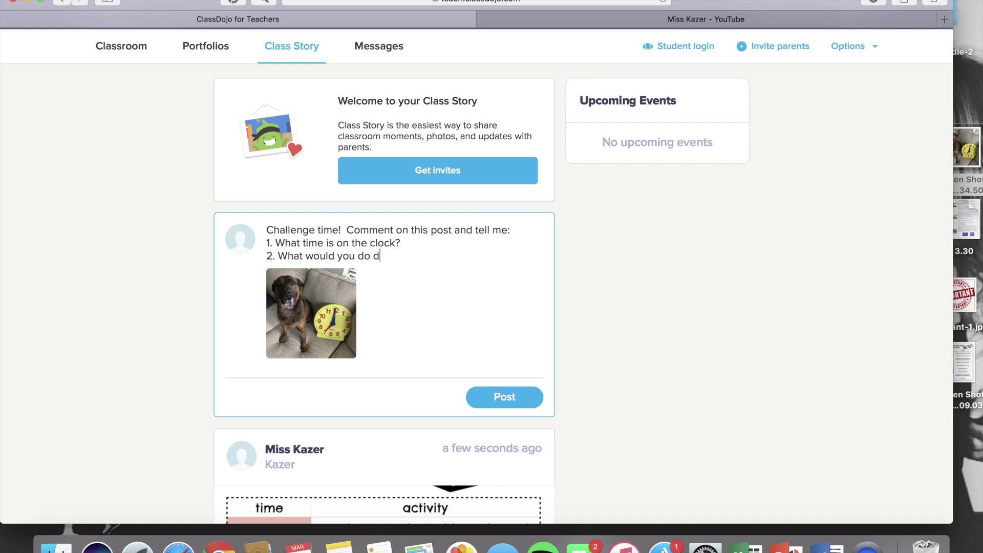
{"action": "type", "text": "uring this time in the am and pm?"}
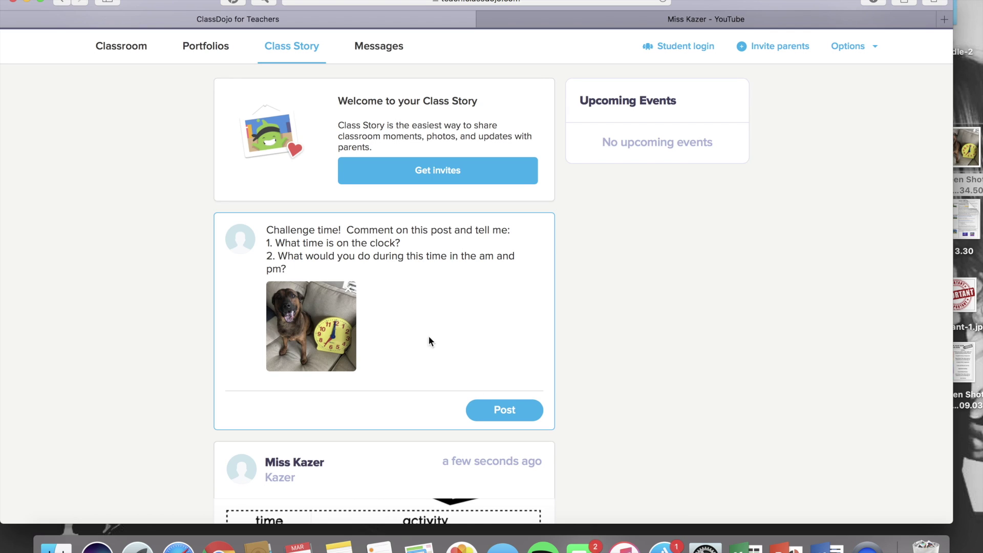
{"action": "left_click", "coordinate": [503, 409]}
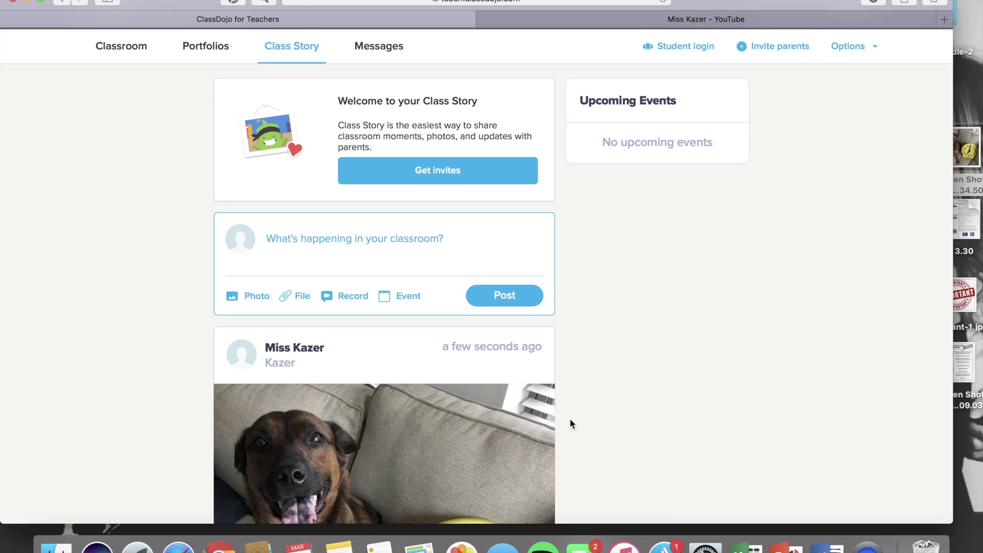
Scroll the feed and review the posted challenge caption.
{"action": "scroll", "coordinate": [624, 456], "scroll_direction": "down", "scroll_amount": 6}
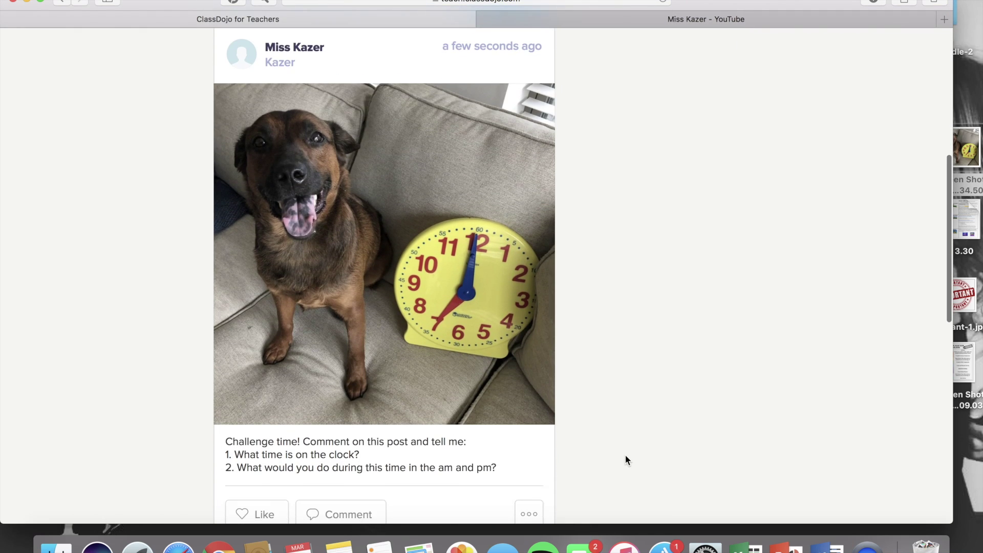
{"action": "scroll", "coordinate": [625, 454], "scroll_direction": "up", "scroll_amount": 1}
{"action": "left_click_drag", "start_coordinate": [303, 454], "coordinate": [407, 455]}
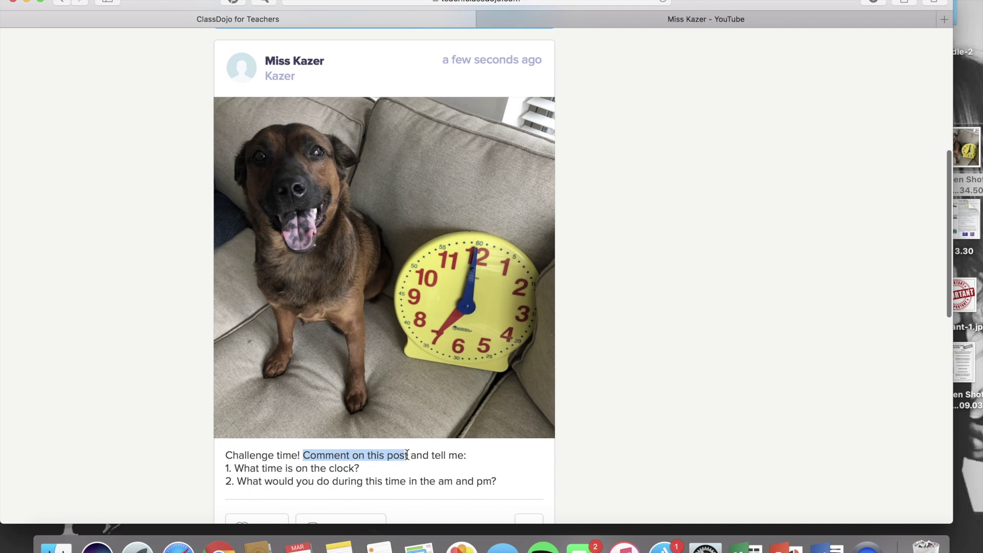
{"action": "left_click", "coordinate": [727, 363]}
Comment 'It is 7:00 and I would be reading during the pm' on the clock post.
{"action": "scroll", "coordinate": [618, 388], "scroll_direction": "down", "scroll_amount": 1}
{"action": "left_click", "coordinate": [331, 495]}
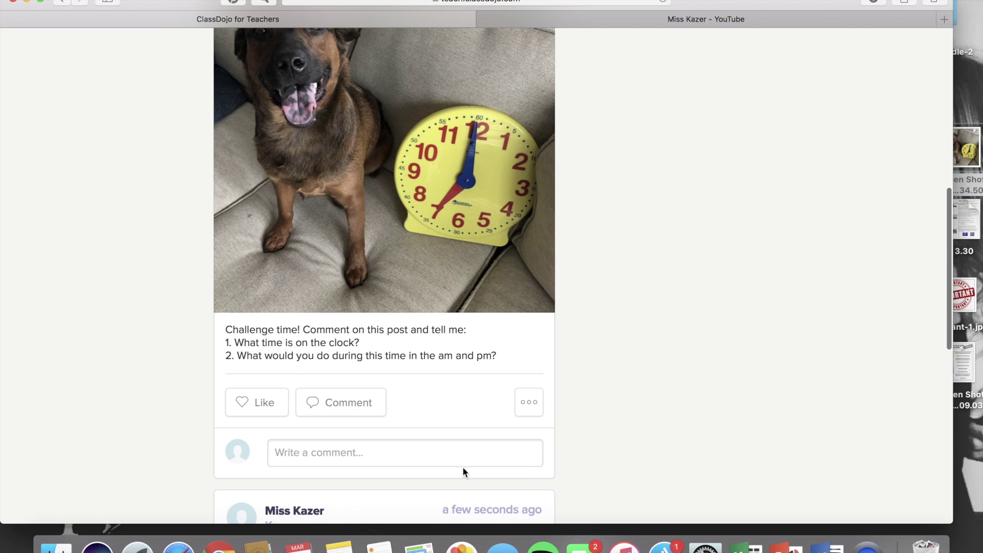
{"action": "left_click", "coordinate": [459, 452]}
{"action": "type", "text": "It i"}
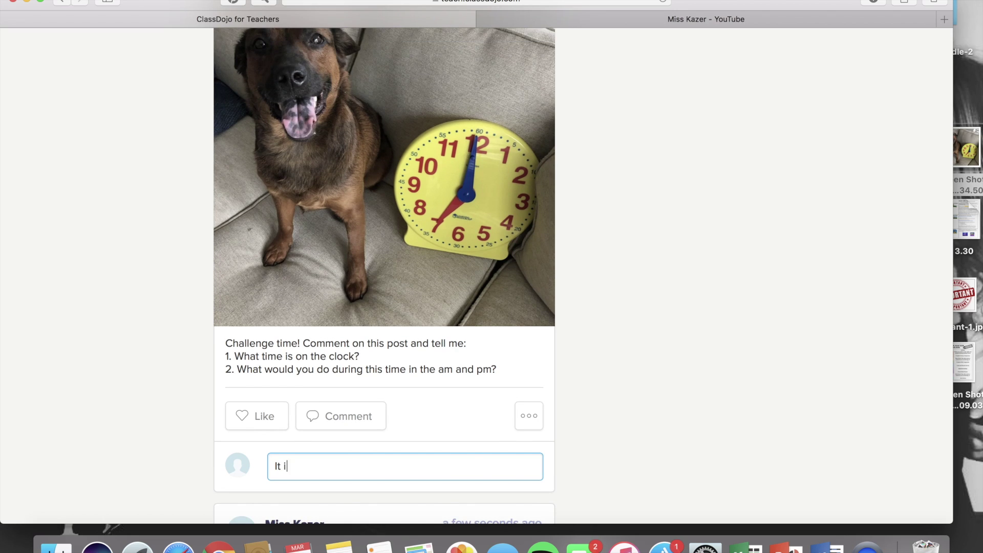
{"action": "type", "text": "s 7:00 and I would be reading during the pm"}
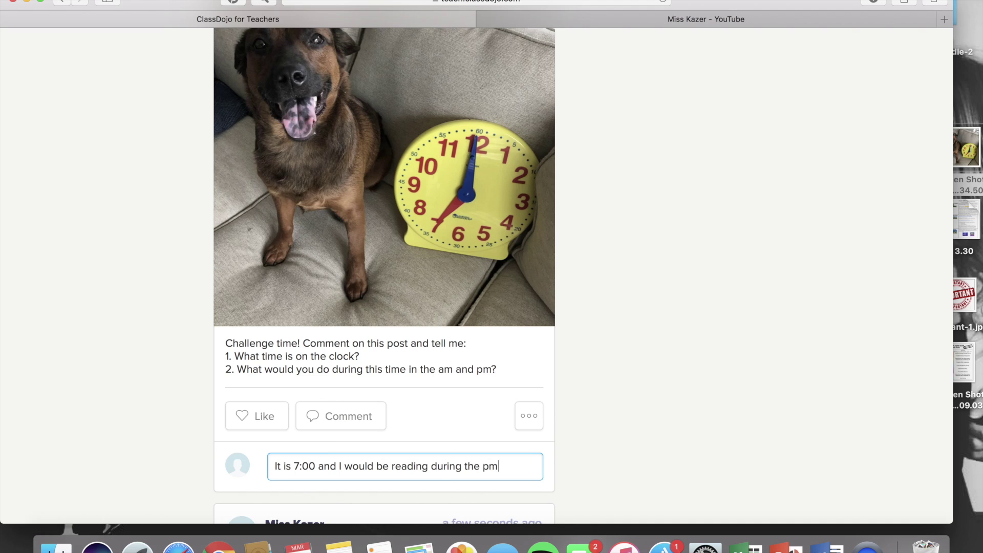
{"action": "key", "text": "Return"}
{"action": "scroll", "coordinate": [681, 254], "scroll_direction": "up", "scroll_amount": 10}
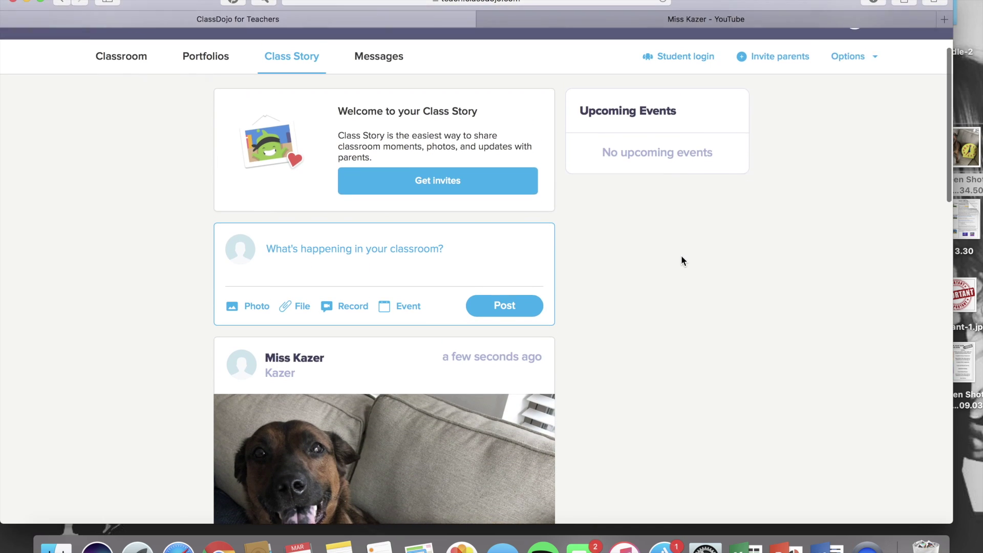
{"action": "left_click", "coordinate": [258, 326]}
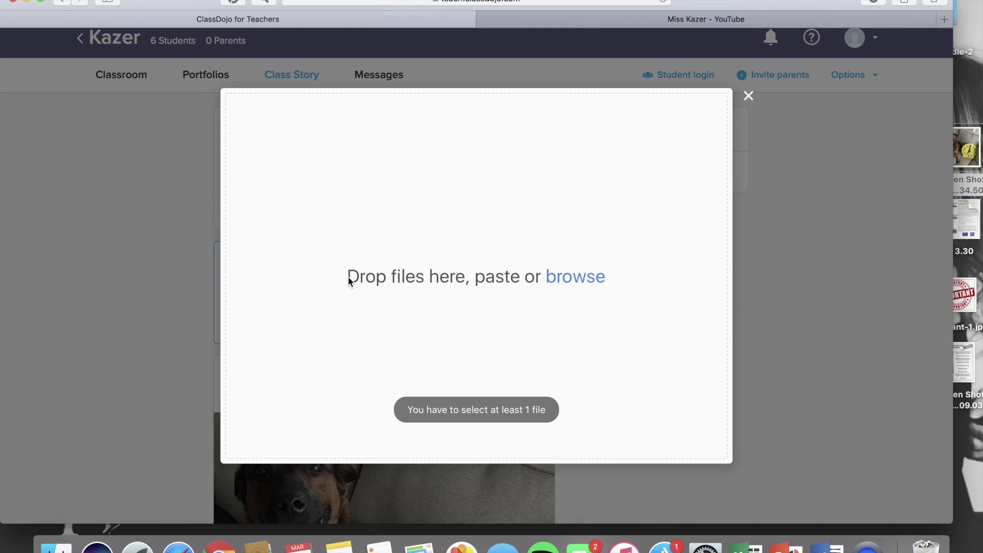
Post important-1.jpg asking parents to check emails about lunch pick-up, fixing 'announcements'.
{"action": "left_click_drag", "start_coordinate": [964, 295], "coordinate": [486, 282]}
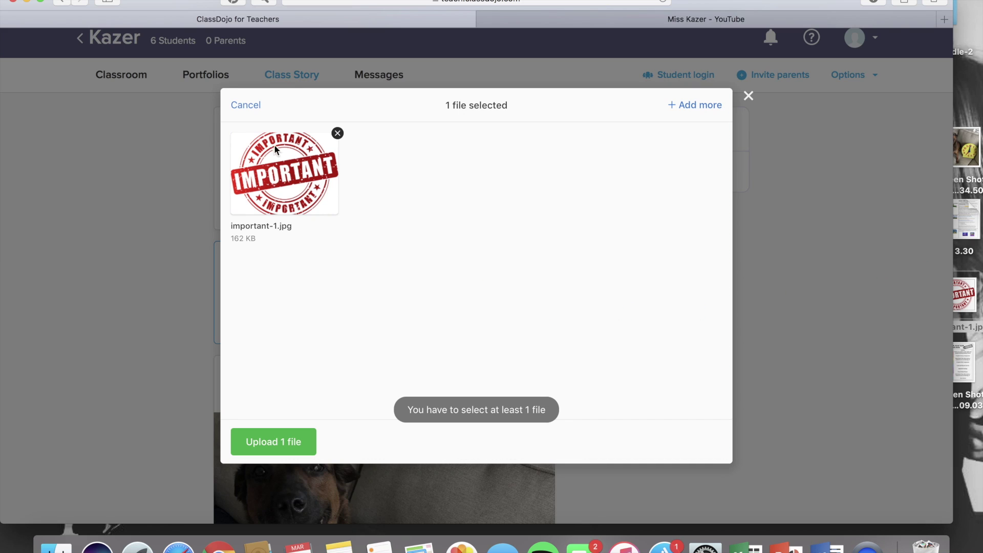
{"action": "left_click", "coordinate": [274, 441]}
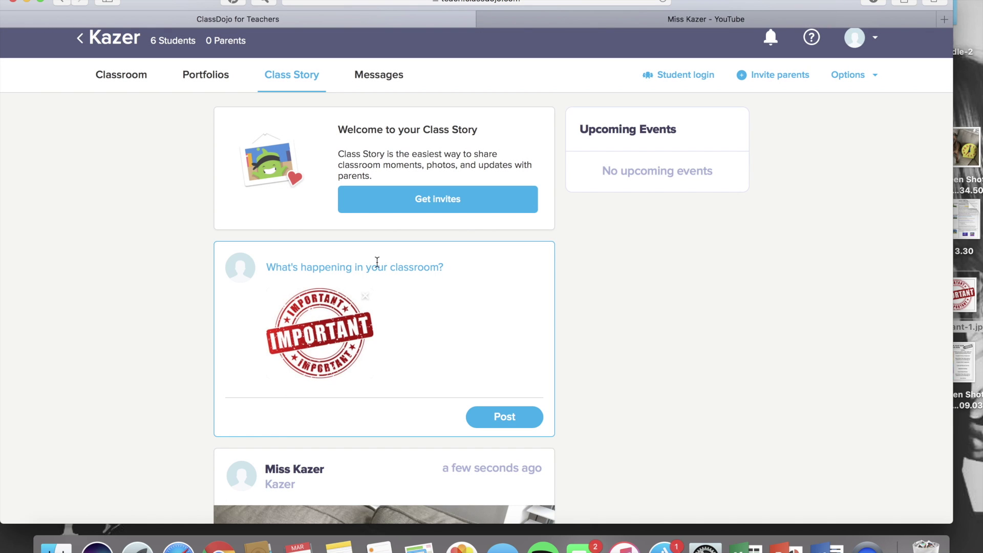
{"action": "type", "text": "Parents, "}
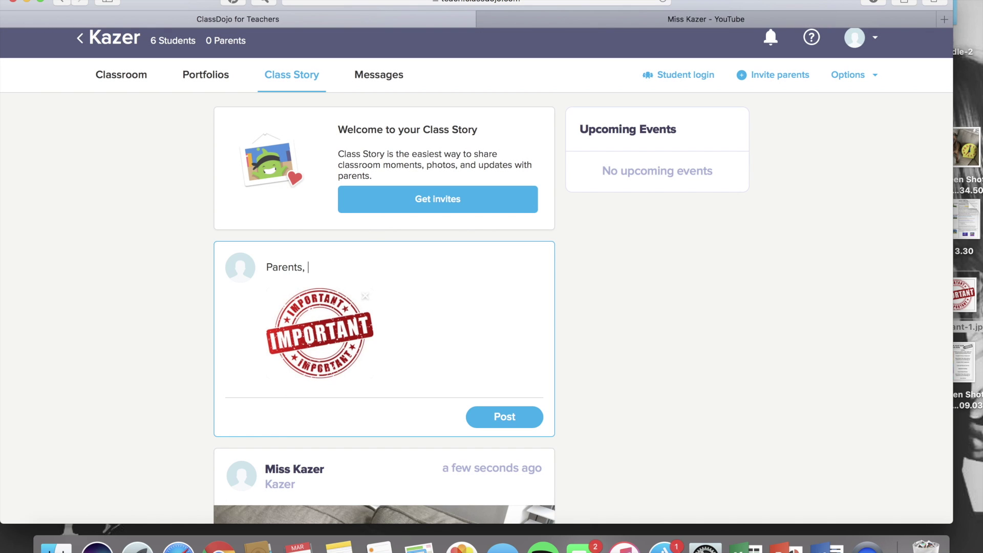
{"action": "type", "text": "please check your em"}
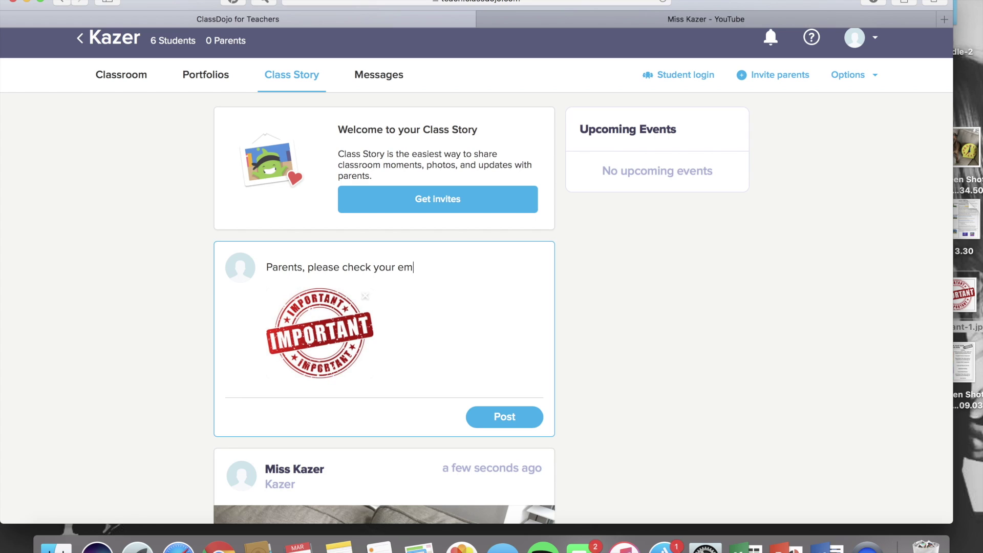
{"action": "type", "text": "ails with important "}
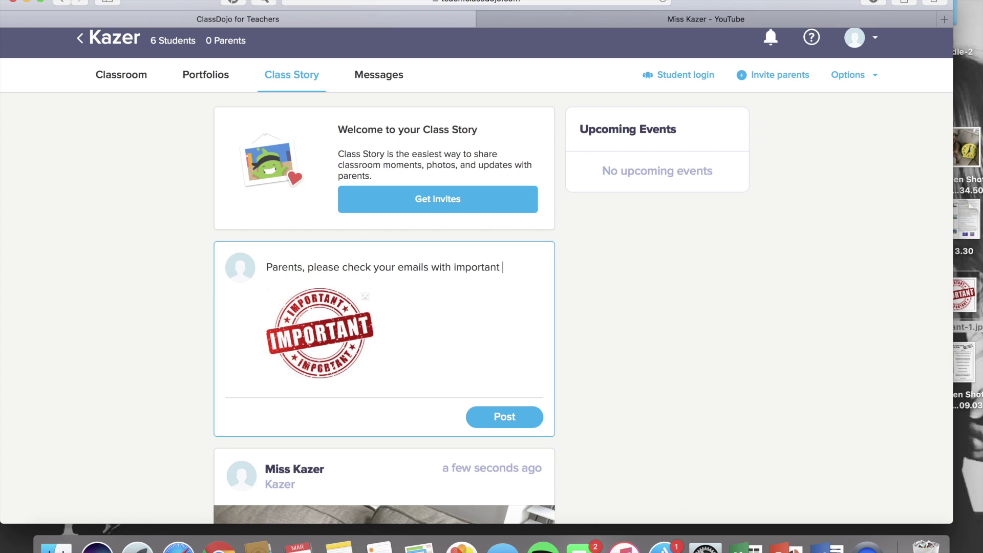
{"action": "type", "text": "announcments regarding"}
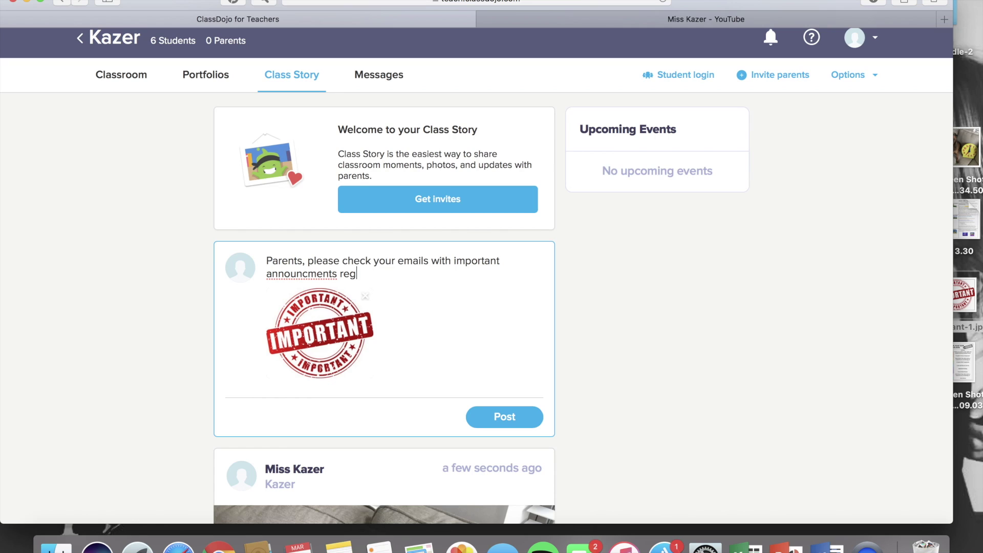
{"action": "right_click", "coordinate": [292, 275]}
{"action": "left_click", "coordinate": [333, 280]}
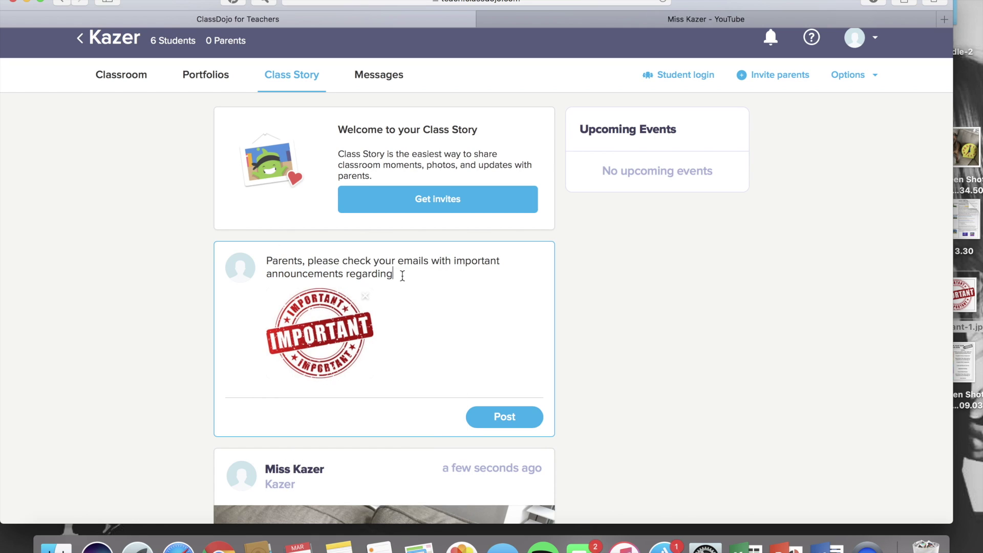
{"action": "type", "text": "g lunch pick u"}
{"action": "key", "text": "BackSpace"}
{"action": "key", "text": "BackSpace"}
{"action": "left_click", "coordinate": [504, 417]}
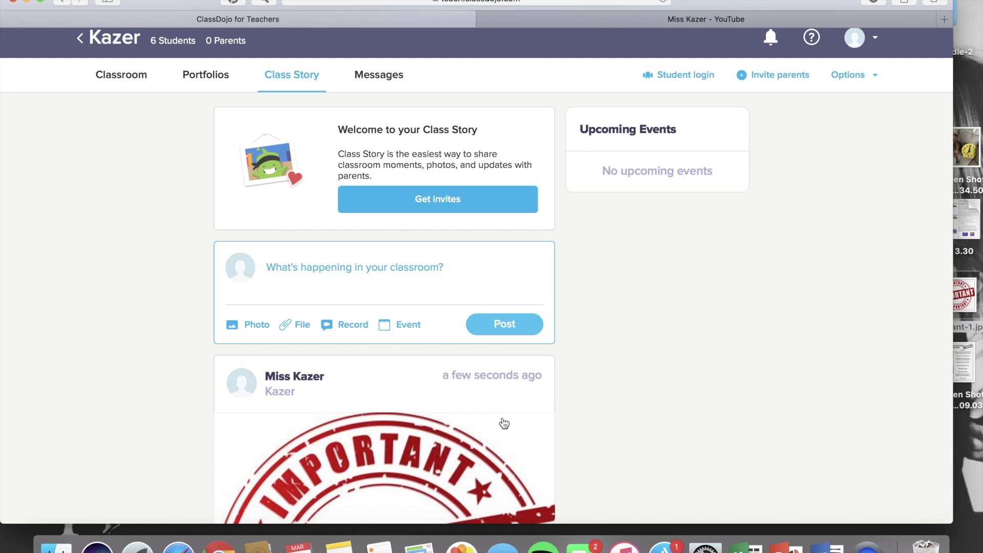
{"action": "scroll", "coordinate": [612, 414], "scroll_direction": "down", "scroll_amount": 6}
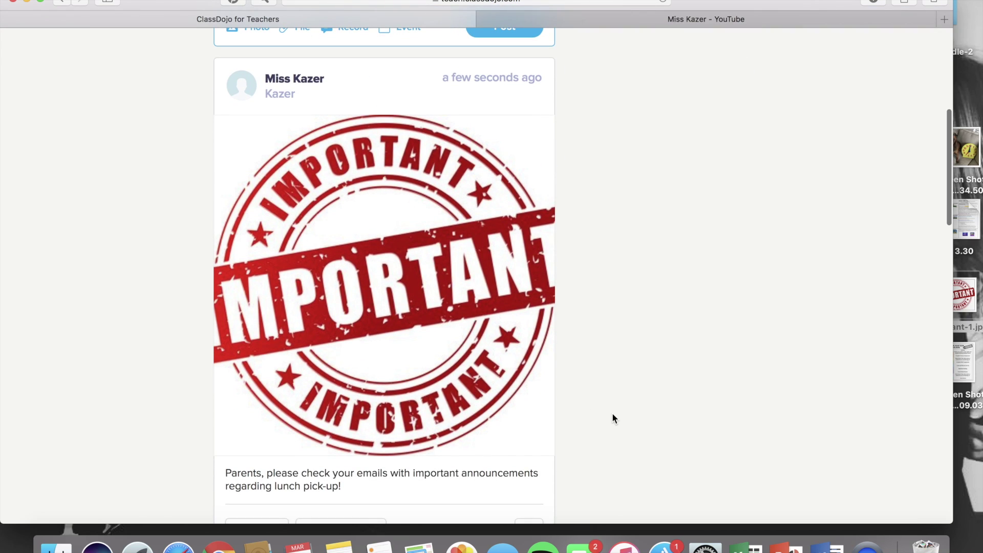
{"action": "scroll", "coordinate": [613, 418], "scroll_direction": "up", "scroll_amount": 7}
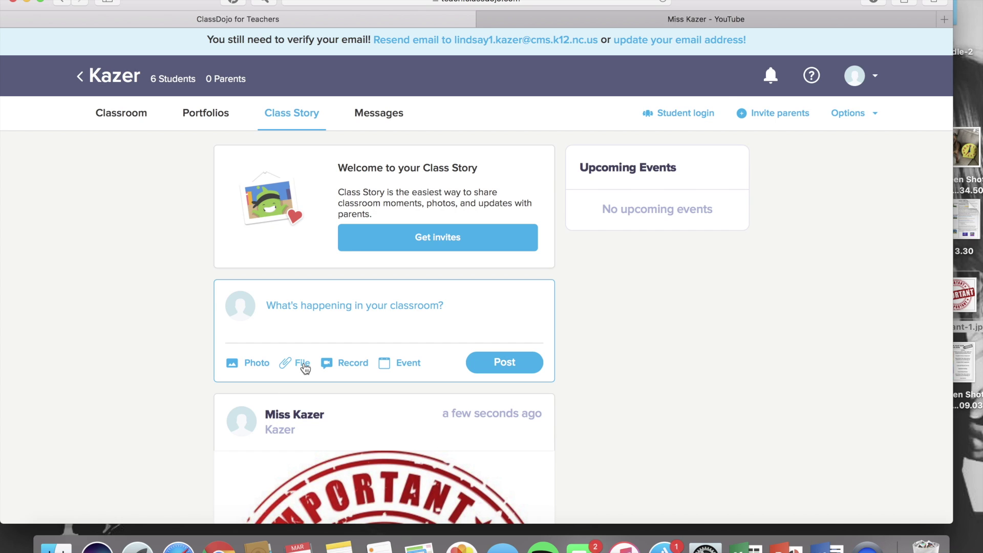
{"action": "left_click", "coordinate": [302, 363]}
Attach 3.30.pdf and write 'Good morning everybody. Here is today's agenda. Have a great day!'.
{"action": "left_click_drag", "start_coordinate": [966, 220], "coordinate": [488, 237]}
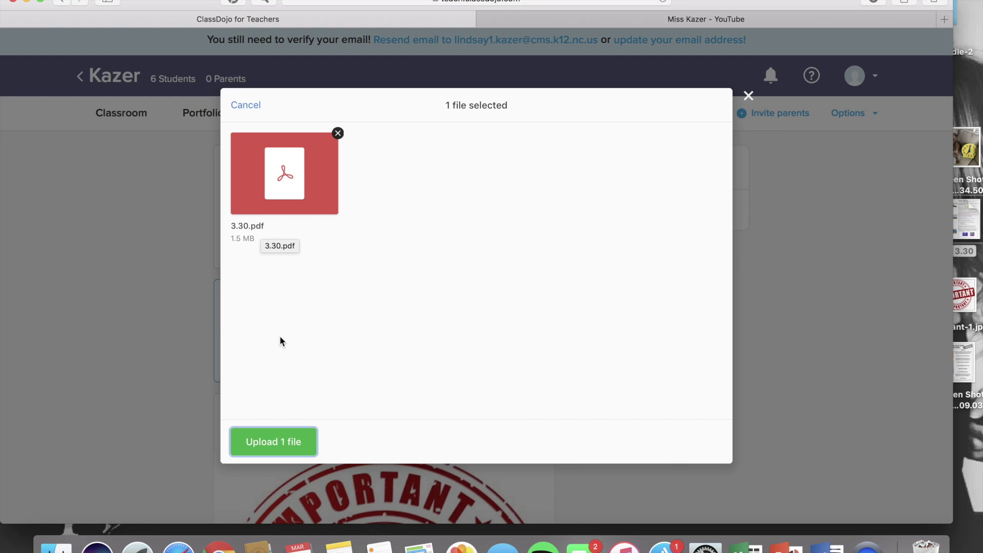
{"action": "left_click", "coordinate": [257, 443]}
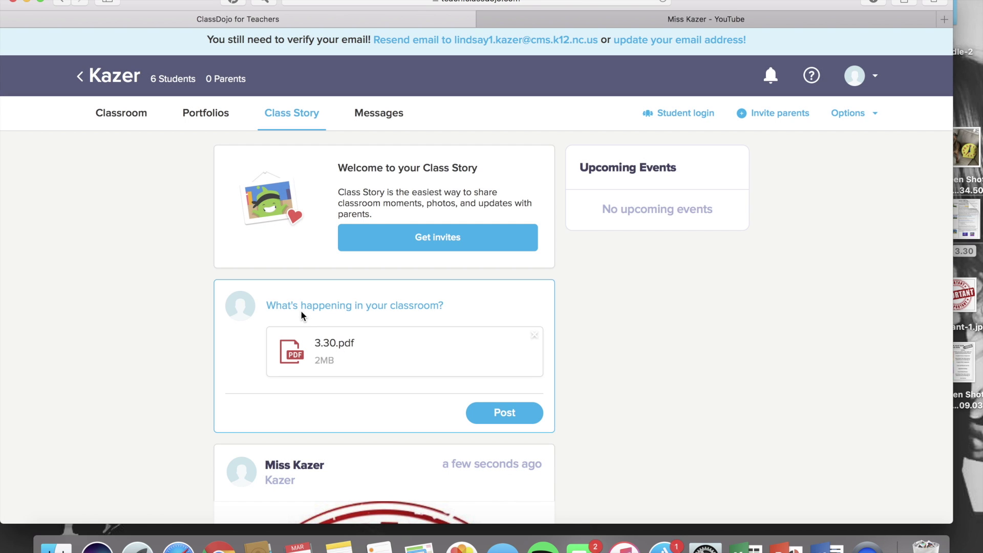
{"action": "left_click", "coordinate": [300, 310]}
{"action": "type", "text": "Good m"}
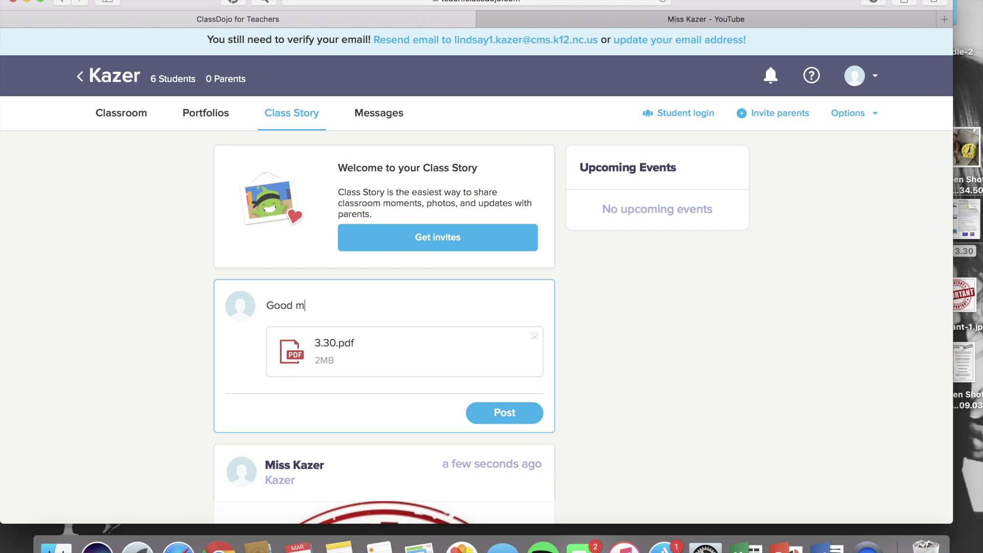
{"action": "type", "text": "orning everybod"}
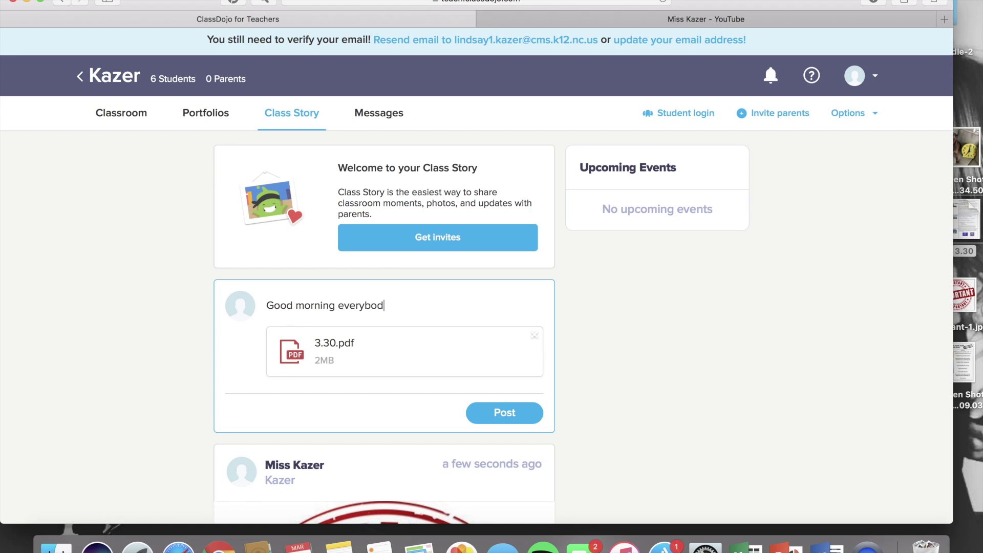
{"action": "type", "text": "y.  Here is today's agenda"}
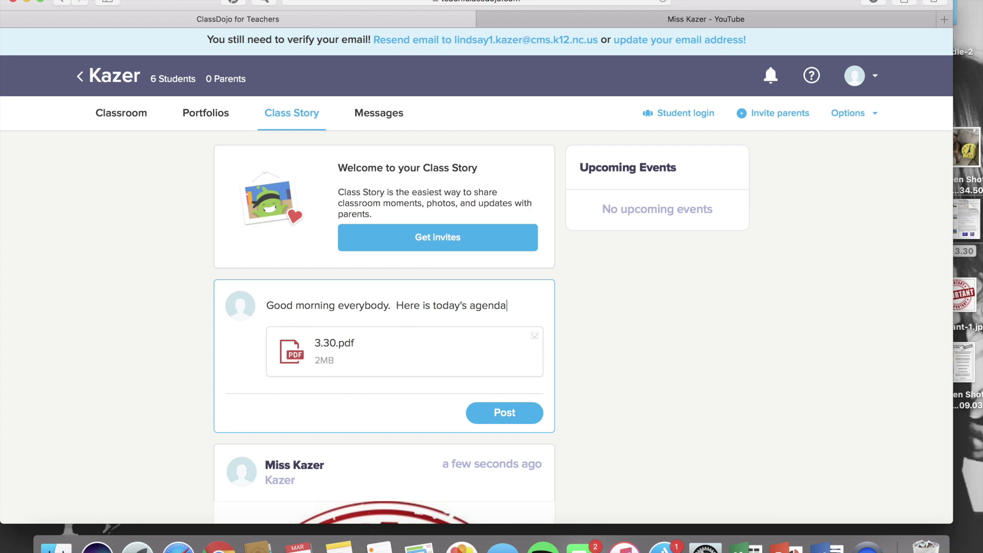
{"action": "type", "text": ". Have a great day!"}
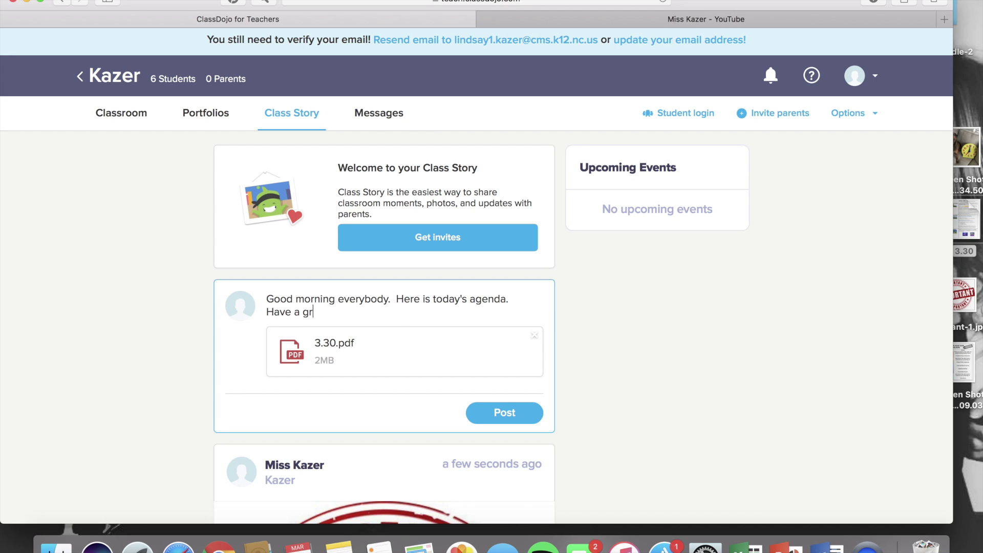
Publish the agenda post and scroll down to its 3.30.pdf attachment.
{"action": "left_click", "coordinate": [512, 412]}
{"action": "scroll", "coordinate": [517, 409], "scroll_direction": "down", "scroll_amount": 4}
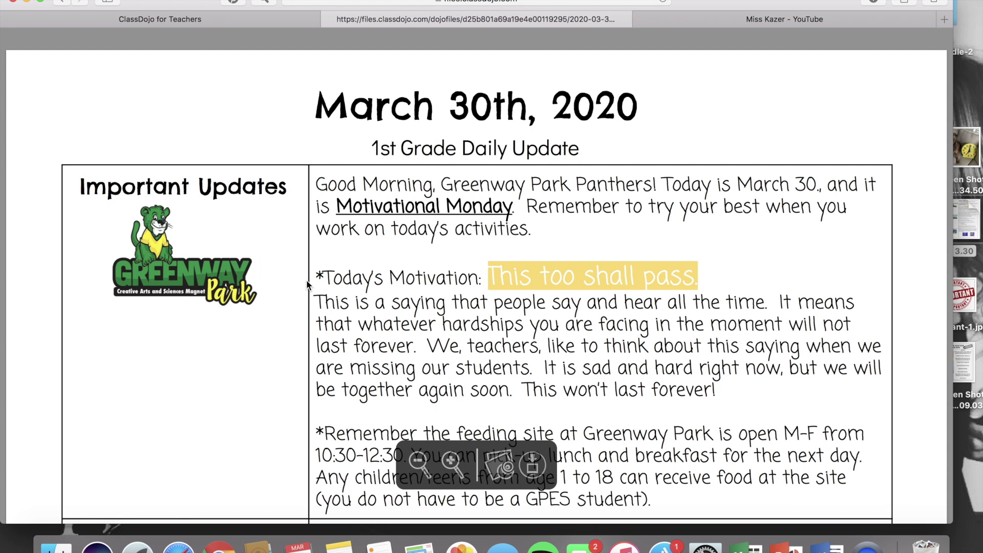
Read through the March 30th daily update PDF, close it, and start a video recording.
{"action": "scroll", "coordinate": [742, 306], "scroll_direction": "down", "scroll_amount": 3}
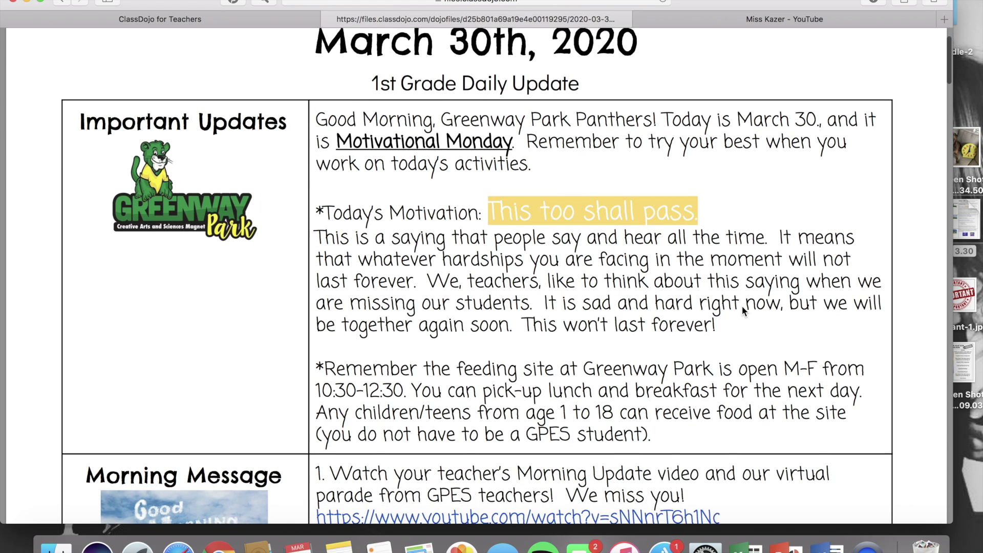
{"action": "scroll", "coordinate": [741, 306], "scroll_direction": "down", "scroll_amount": 10}
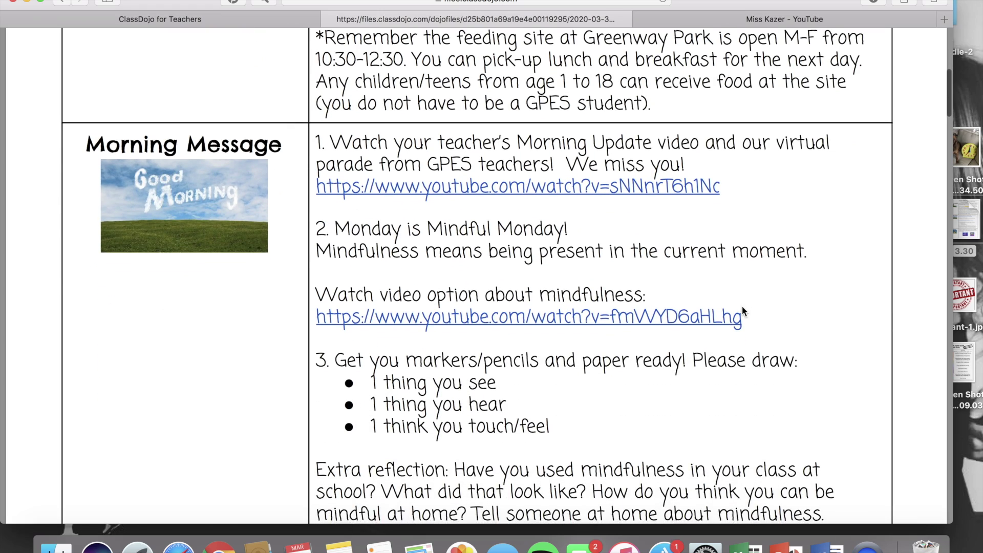
{"action": "scroll", "coordinate": [741, 305], "scroll_direction": "down", "scroll_amount": 10}
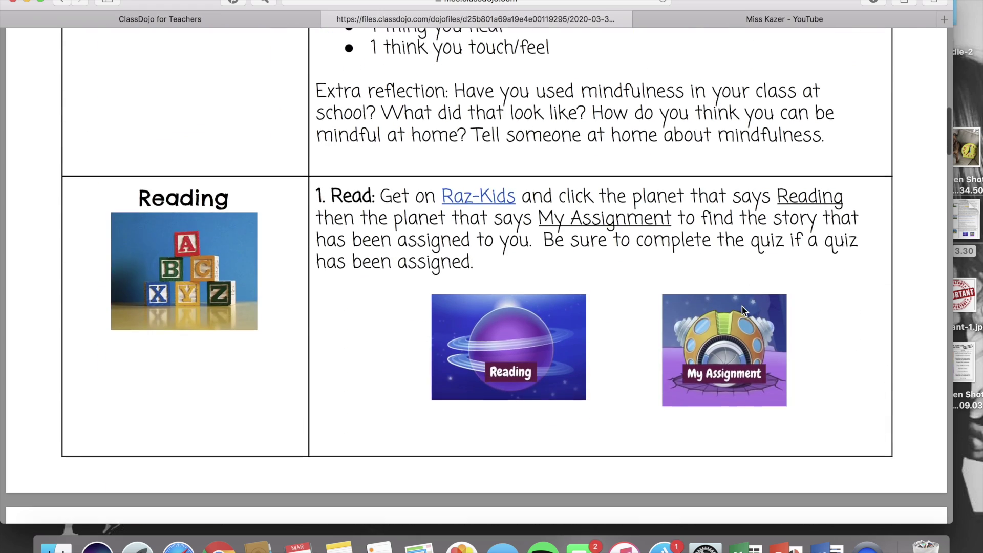
{"action": "scroll", "coordinate": [742, 306], "scroll_direction": "down", "scroll_amount": 7}
{"action": "scroll", "coordinate": [743, 310], "scroll_direction": "down", "scroll_amount": 8}
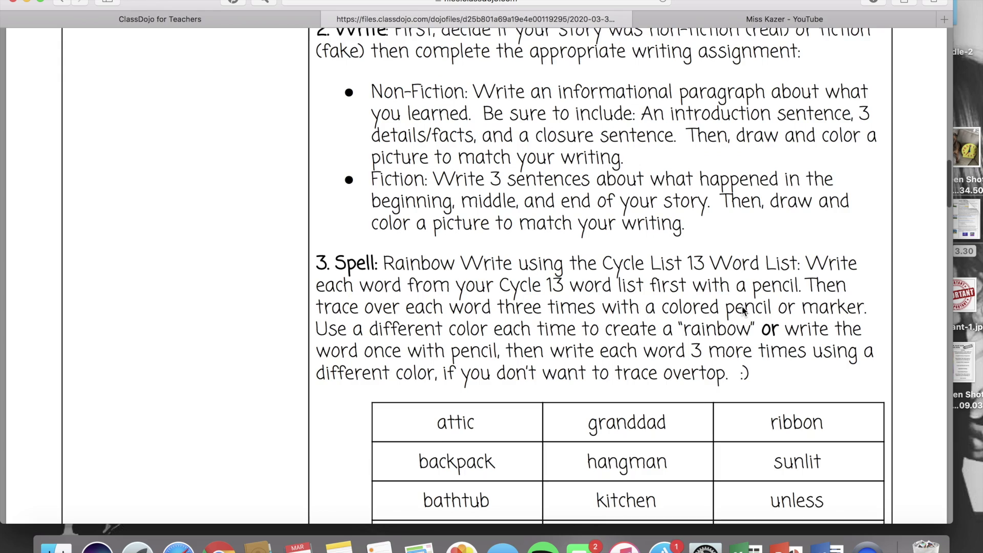
{"action": "scroll", "coordinate": [743, 311], "scroll_direction": "down", "scroll_amount": 4}
{"action": "scroll", "coordinate": [743, 311], "scroll_direction": "down", "scroll_amount": 13}
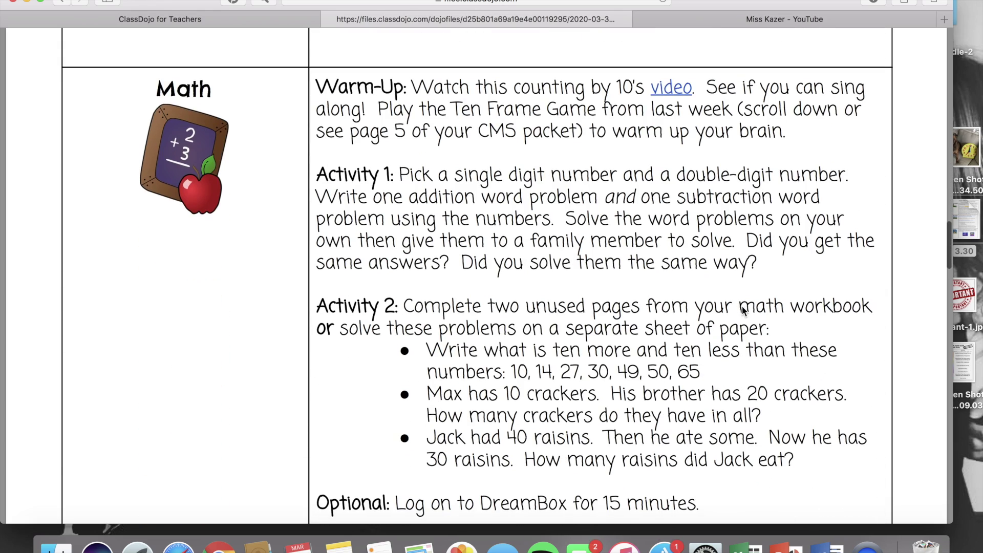
{"action": "scroll", "coordinate": [742, 306], "scroll_direction": "down", "scroll_amount": 12}
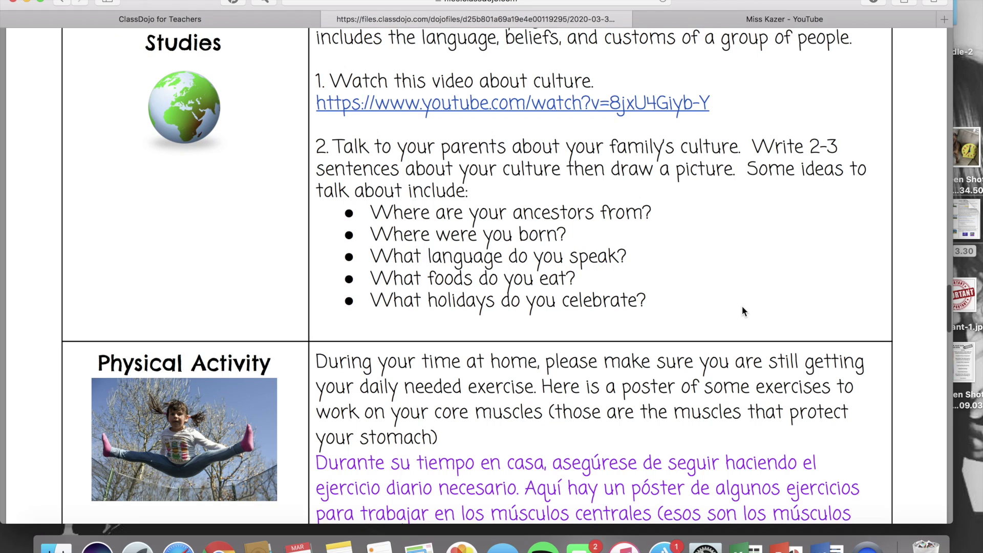
{"action": "scroll", "coordinate": [742, 306], "scroll_direction": "up", "scroll_amount": 20}
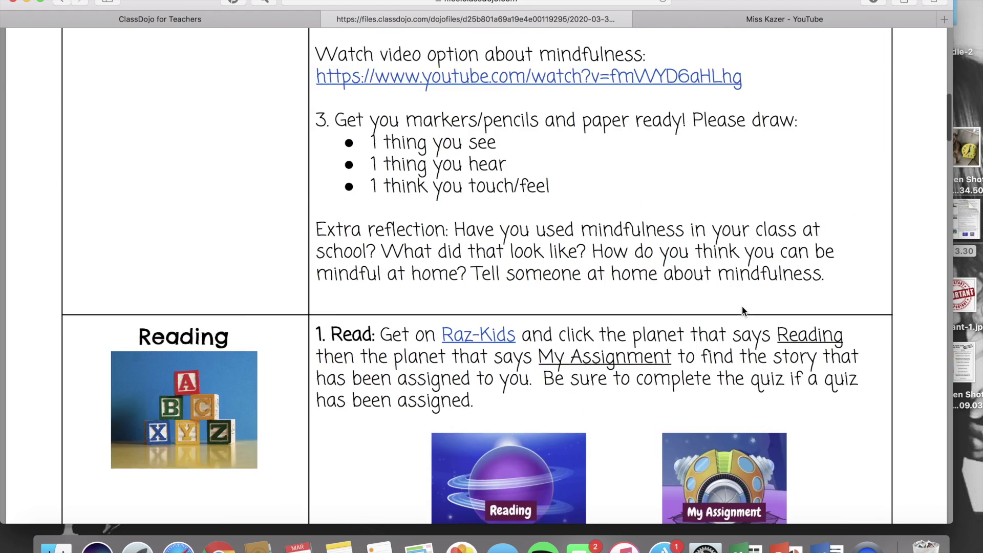
{"action": "left_click", "coordinate": [329, 19]}
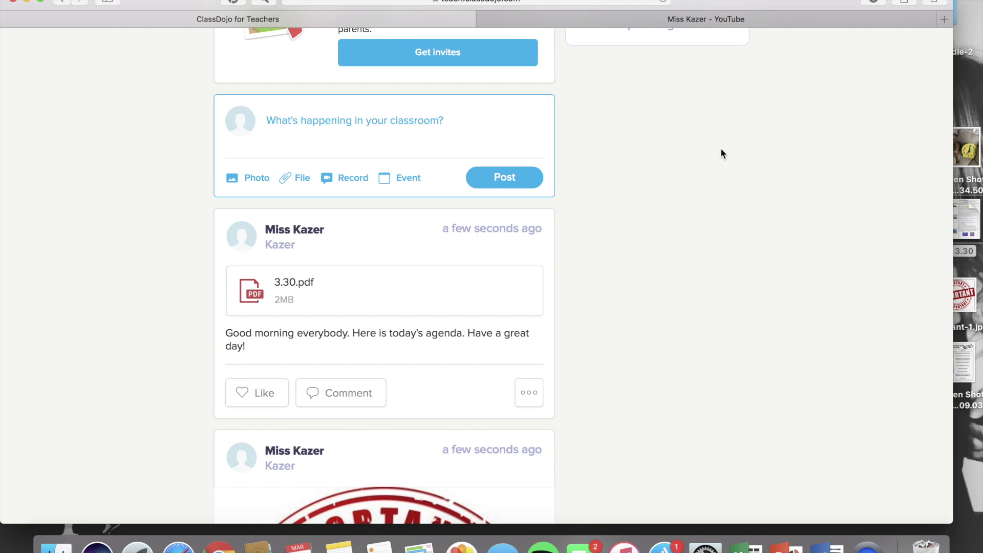
{"action": "scroll", "coordinate": [721, 152], "scroll_direction": "up", "scroll_amount": 5}
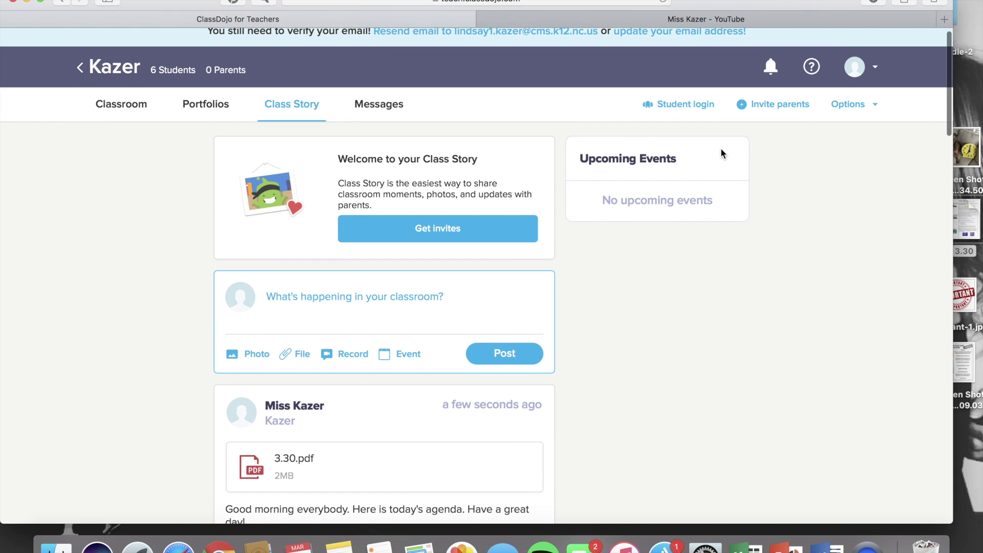
{"action": "left_click", "coordinate": [351, 362]}
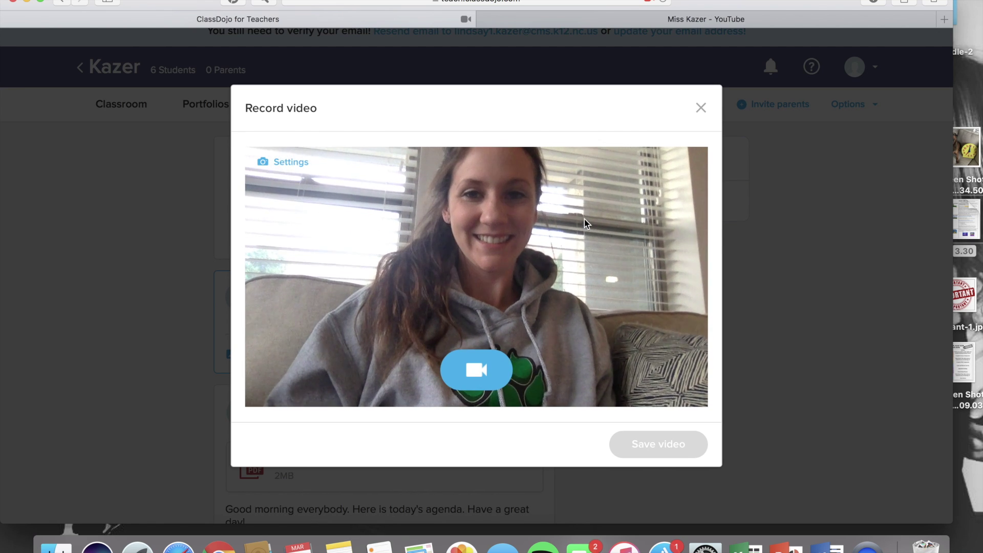
Close the video recorder without recording and switch to the YouTube channel.
{"action": "left_click", "coordinate": [700, 108]}
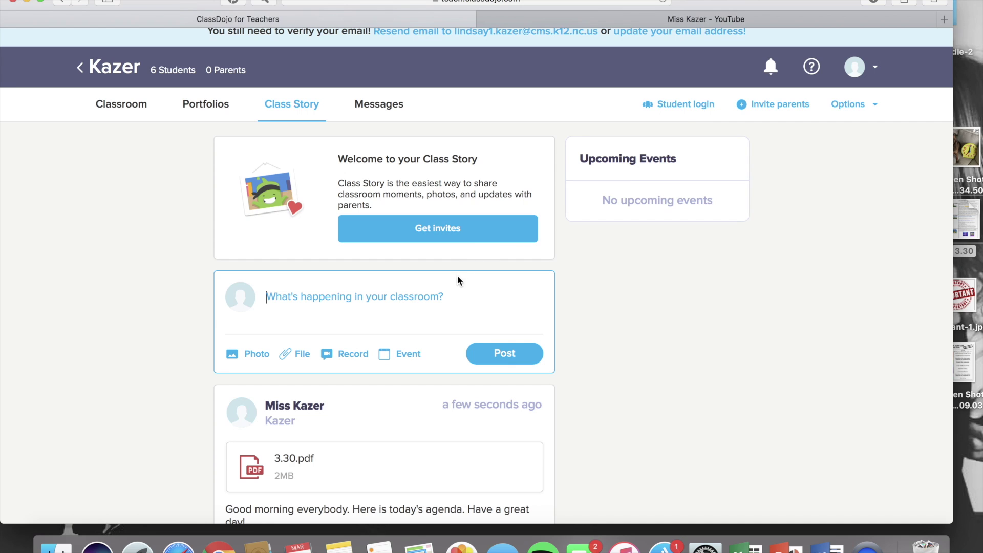
{"action": "left_click", "coordinate": [636, 22]}
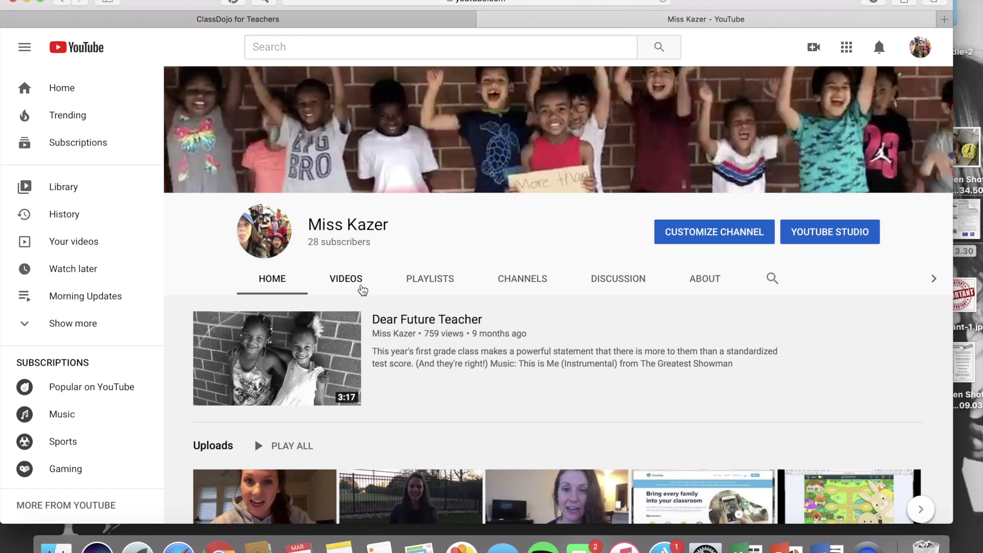
Copy the March 30 Morning Update video's URL and return to ClassDojo.
{"action": "scroll", "coordinate": [379, 384], "scroll_direction": "down", "scroll_amount": 3}
{"action": "scroll", "coordinate": [379, 384], "scroll_direction": "down", "scroll_amount": 1}
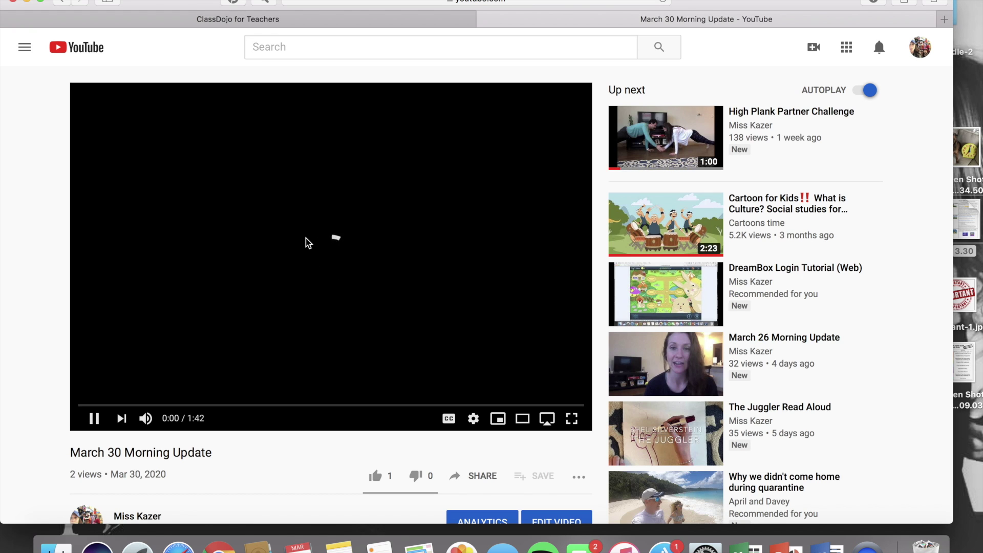
{"action": "left_click", "coordinate": [512, 2]}
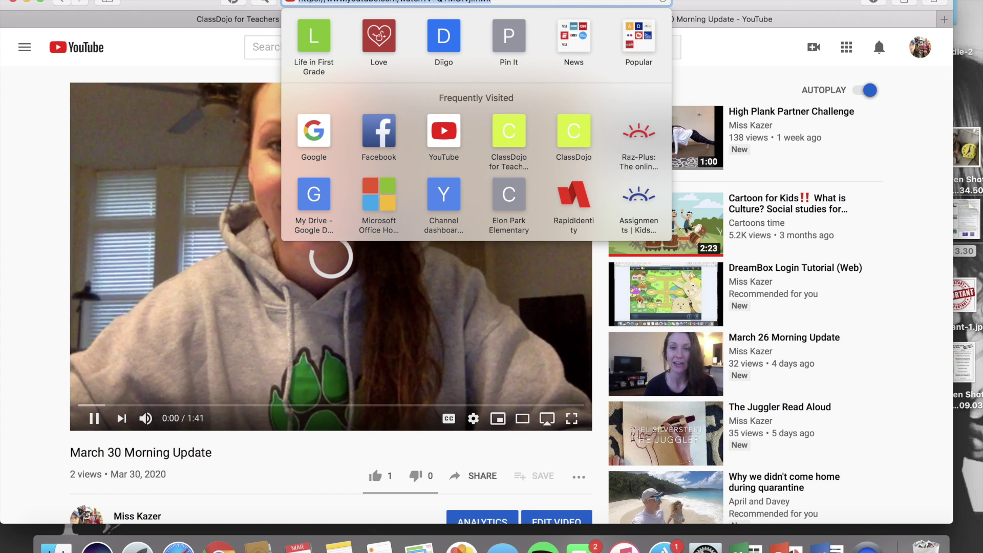
{"action": "left_click", "coordinate": [110, 0]}
{"action": "left_click", "coordinate": [121, 41]}
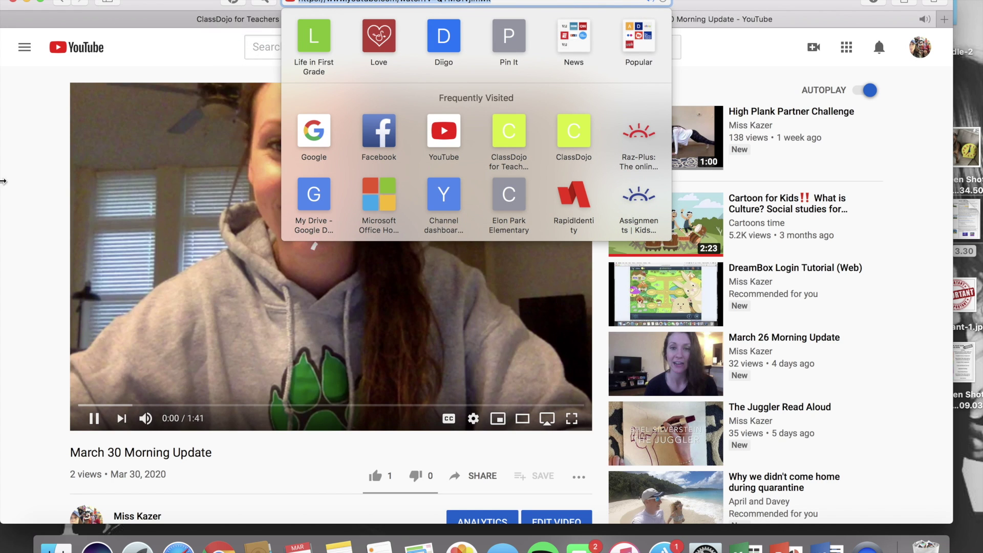
{"action": "left_click", "coordinate": [32, 195]}
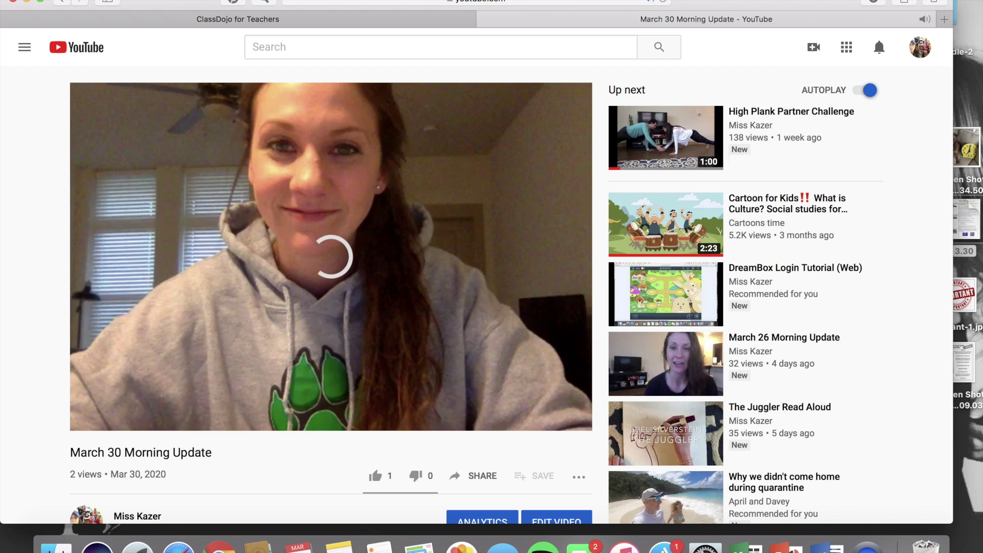
{"action": "left_click", "coordinate": [374, 23]}
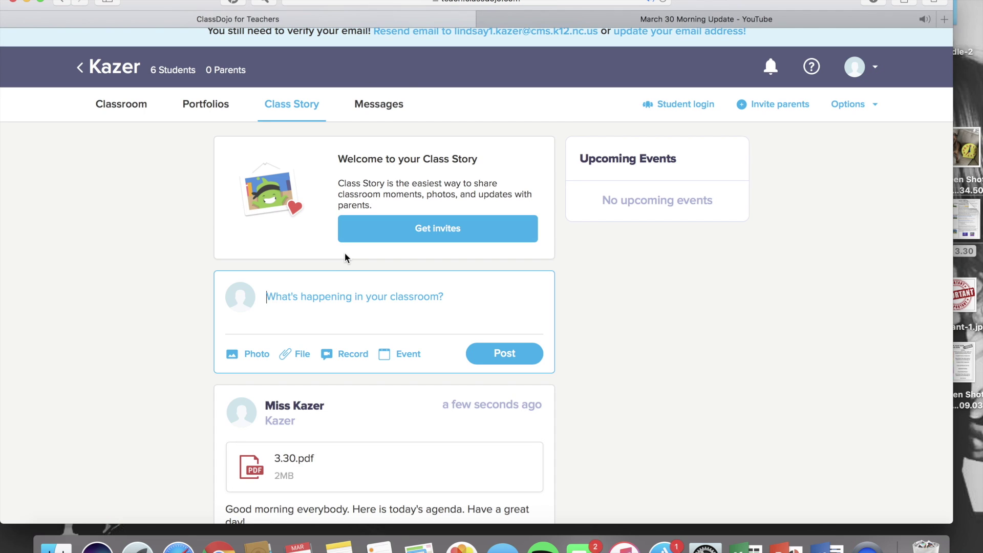
Post 'Hi everyone, make sure you view our morning message today…' with the YouTube link, then open the link.
{"action": "type", "text": "Hi everyon"}
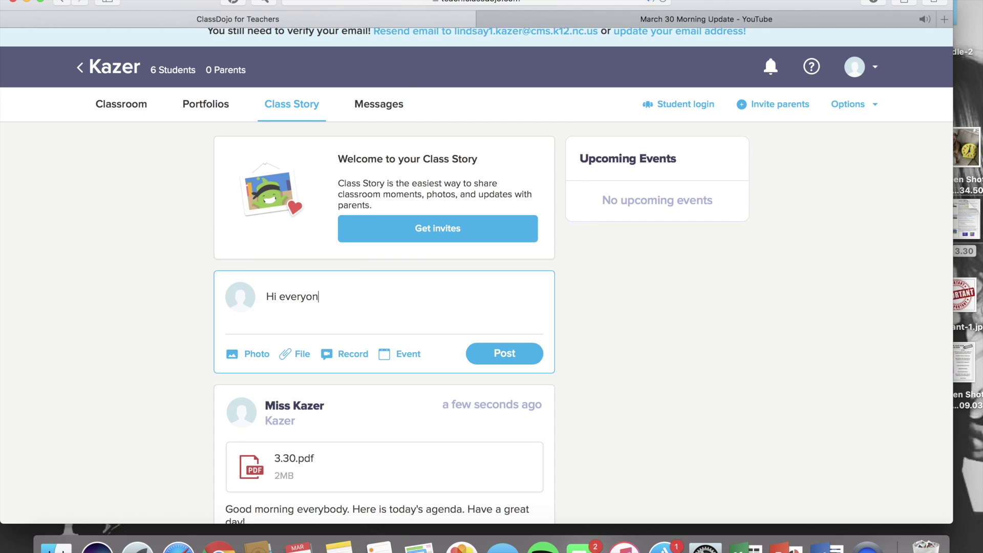
{"action": "type", "text": "e, make sure you view our "}
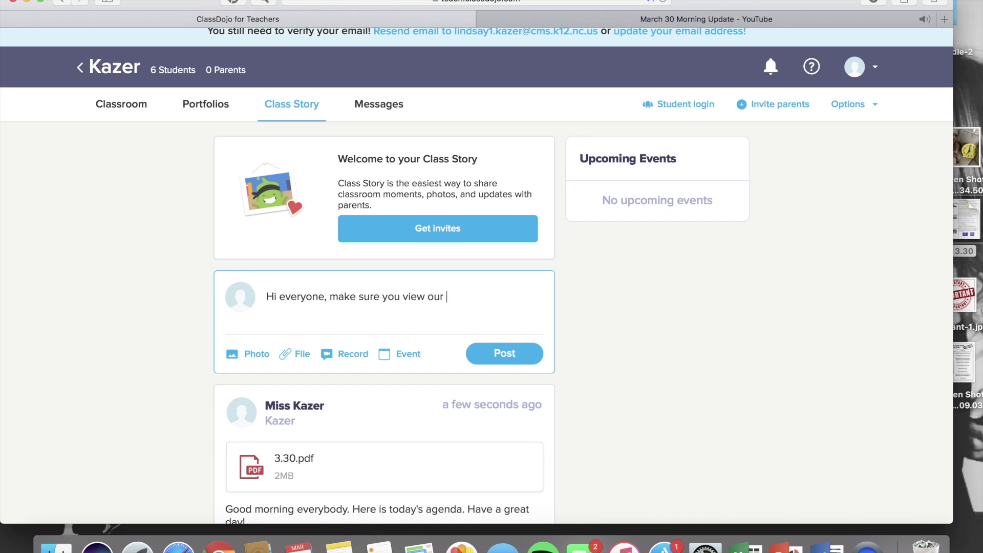
{"action": "type", "text": "morning message to"}
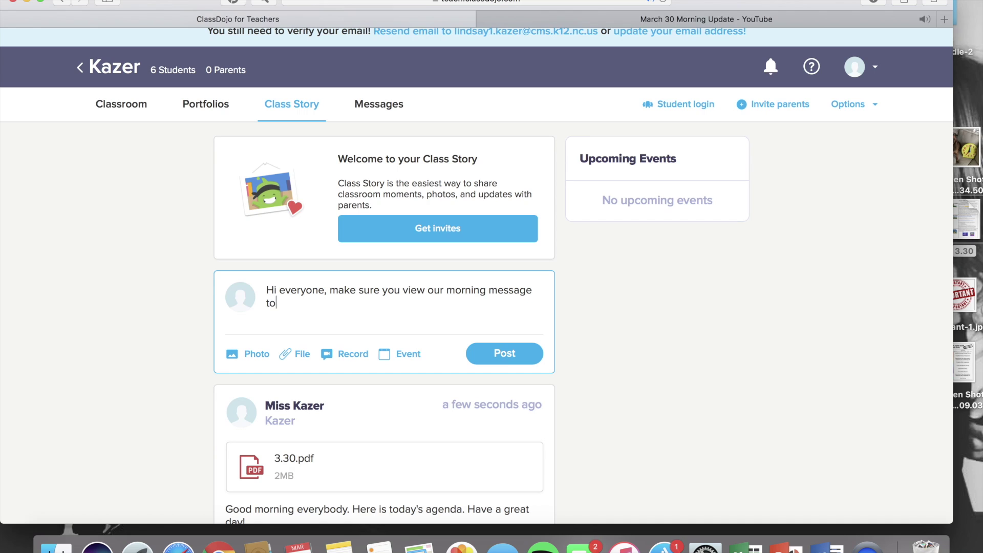
{"action": "type", "text": "day before you get started on your as"}
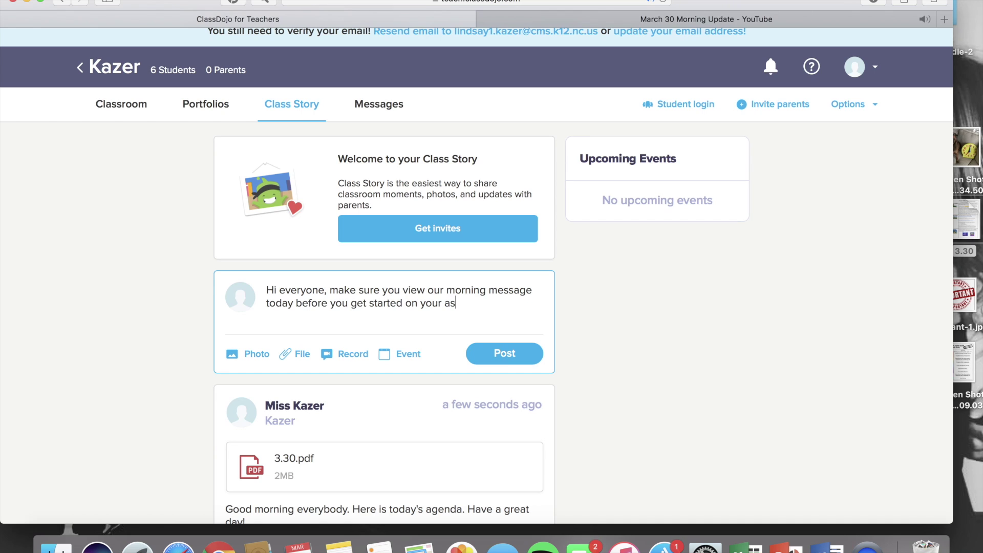
{"action": "type", "text": "signments."}
{"action": "key", "text": "Return"}
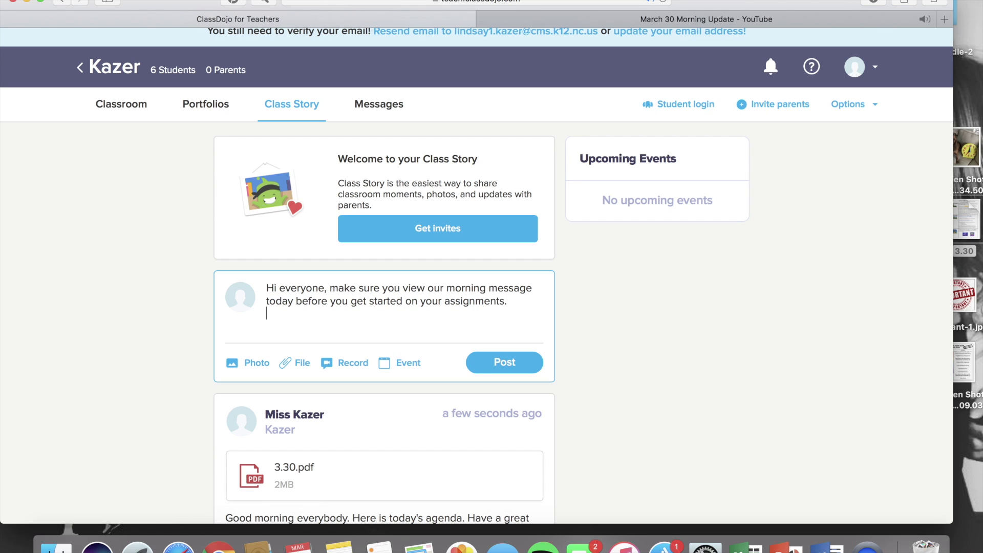
{"action": "type", "text": "https://www.youtube.com/watch?v=QYMOfvjlmwk"}
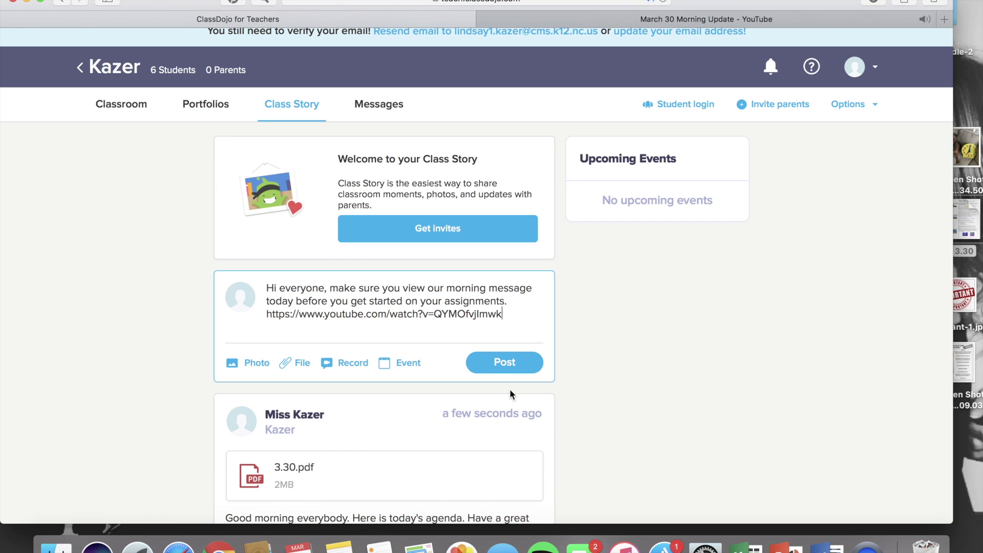
{"action": "left_click", "coordinate": [507, 364]}
{"action": "scroll", "coordinate": [675, 429], "scroll_direction": "down", "scroll_amount": 3}
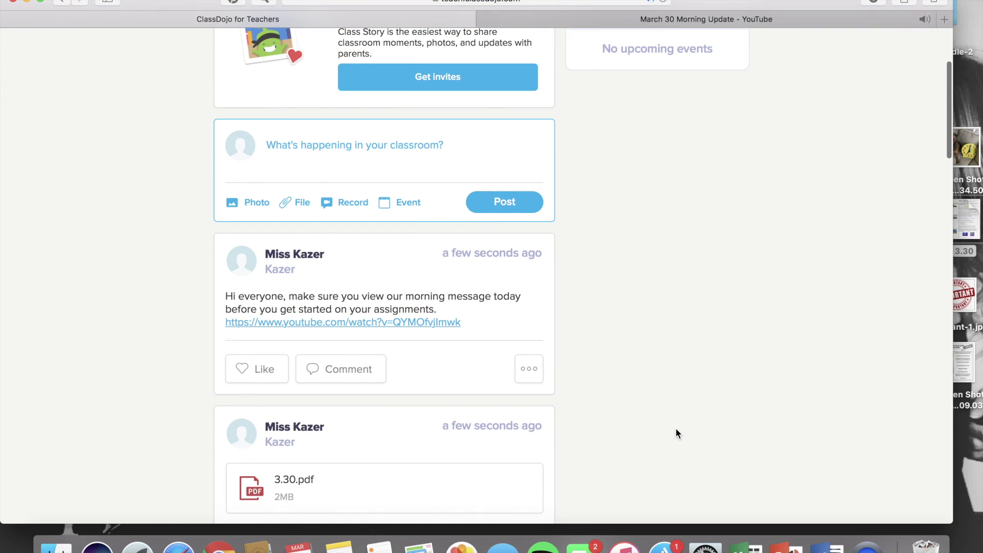
{"action": "left_click", "coordinate": [316, 324]}
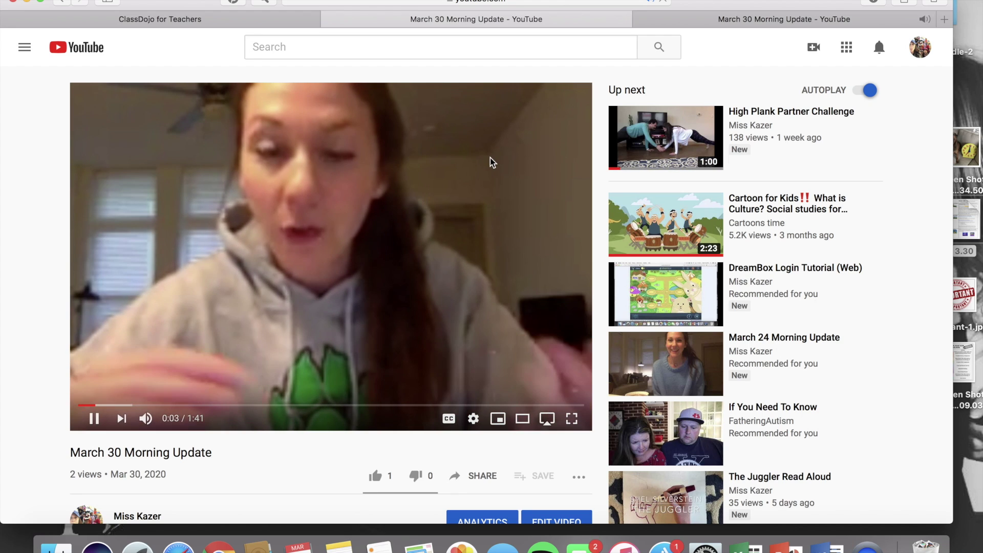
Close the extra YouTube video tab.
{"action": "left_click", "coordinate": [328, 16]}
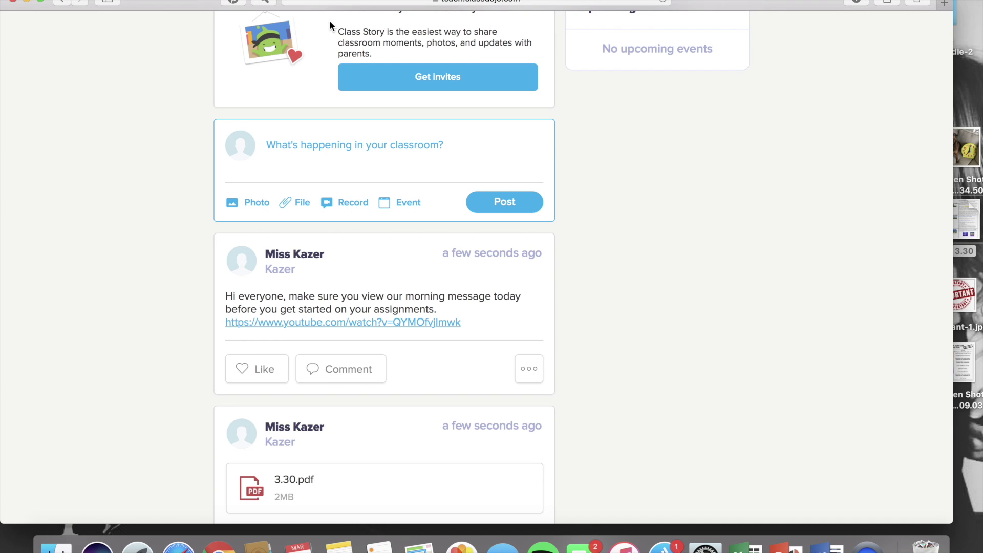
Close the last YouTube tab and start an 'End of Year Celebration' event with description 'Please feel free to drop by to celebrate with us'.
{"action": "left_click", "coordinate": [330, 19]}
{"action": "scroll", "coordinate": [403, 310], "scroll_direction": "up", "scroll_amount": 3}
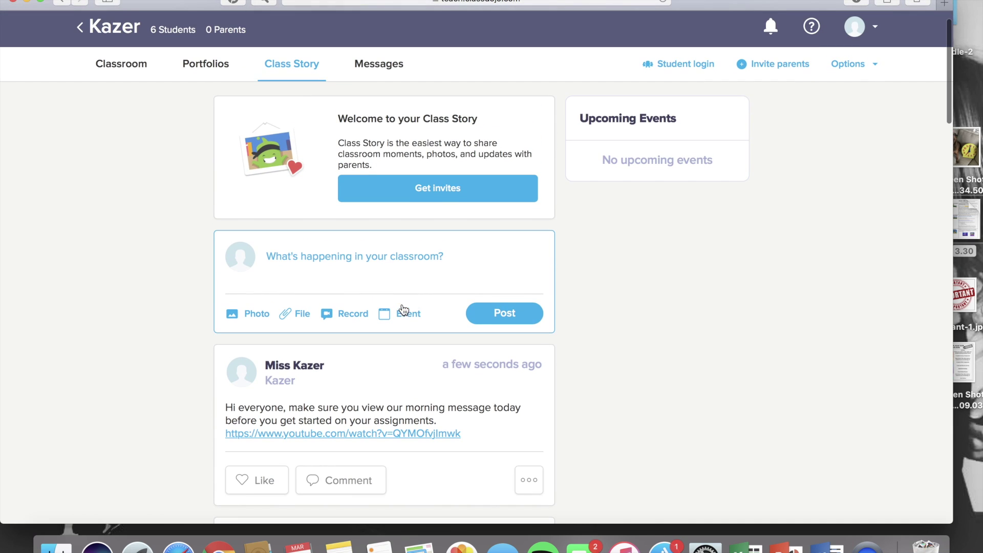
{"action": "left_click", "coordinate": [401, 315]}
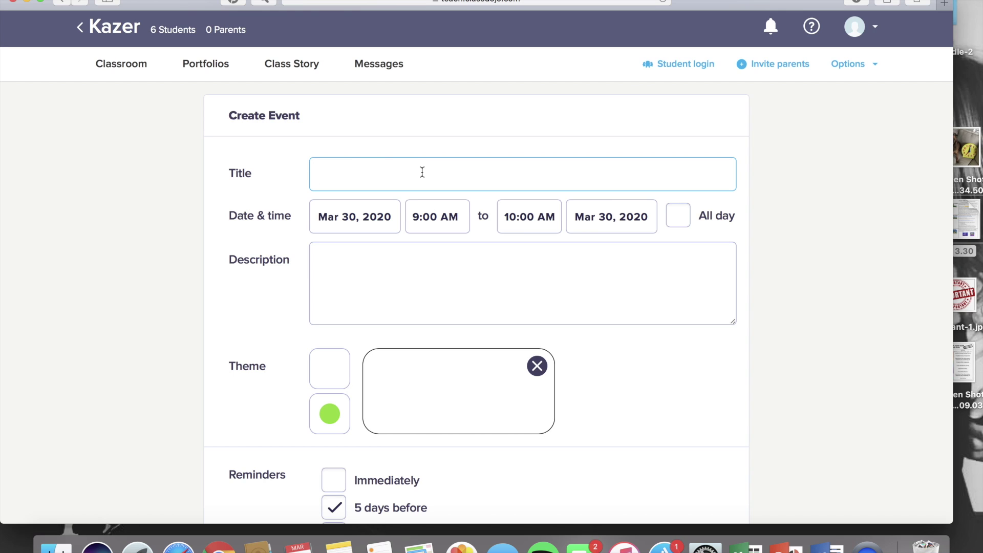
{"action": "type", "text": "End of Year Cel"}
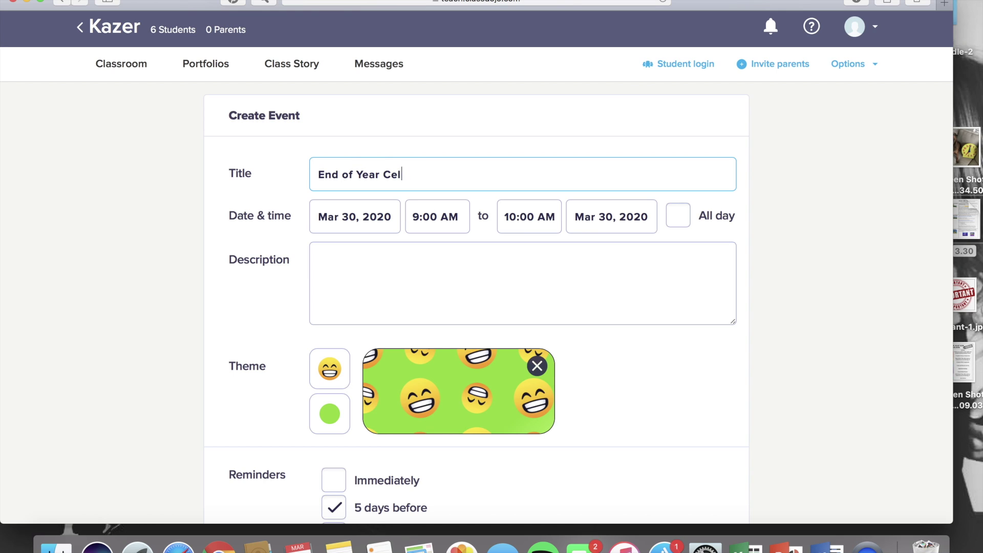
{"action": "type", "text": "ebration"}
{"action": "left_click", "coordinate": [455, 280]}
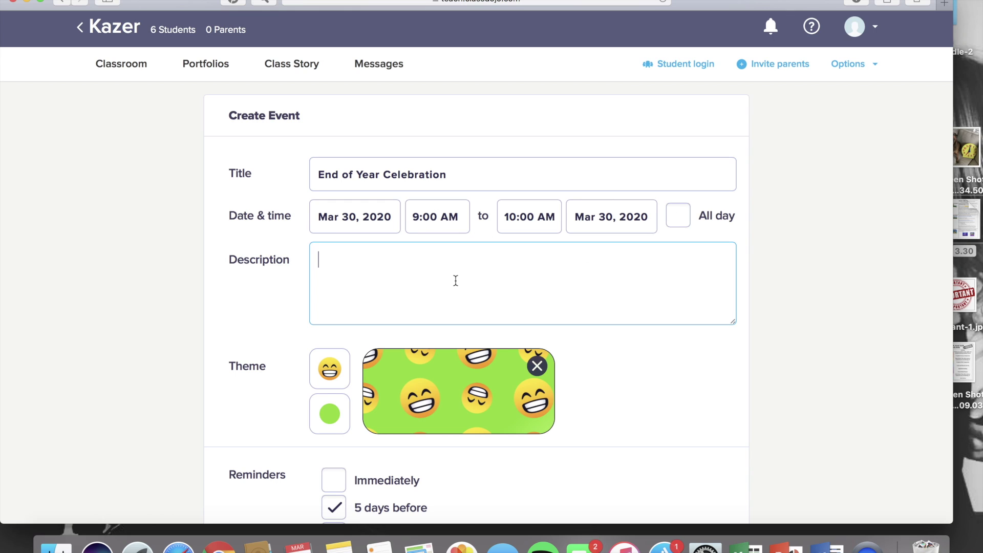
{"action": "type", "text": "Please feel free to drop by to celebrate with us!"}
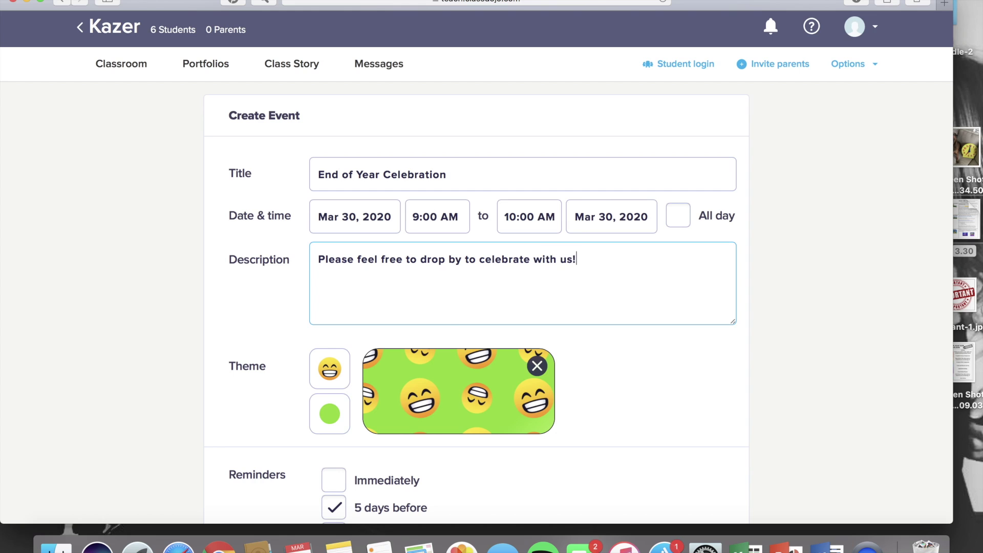
Give the event a red theme colour, keep the grinning-face emoji, and create it.
{"action": "scroll", "coordinate": [448, 328], "scroll_direction": "down", "scroll_amount": 3}
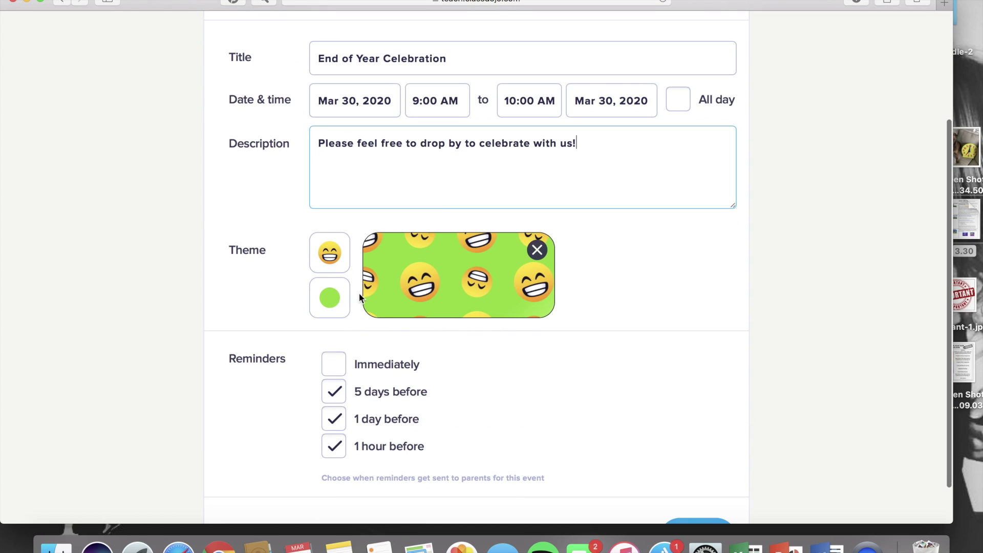
{"action": "left_click", "coordinate": [333, 297]}
{"action": "left_click", "coordinate": [327, 247]}
{"action": "left_click", "coordinate": [329, 253]}
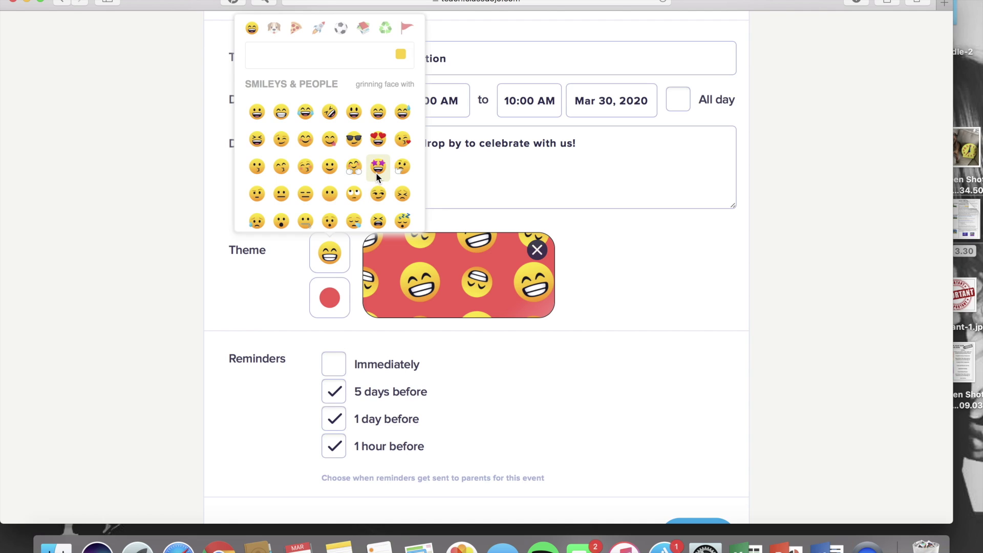
{"action": "key", "text": "Escape"}
{"action": "scroll", "coordinate": [382, 296], "scroll_direction": "down", "scroll_amount": 2}
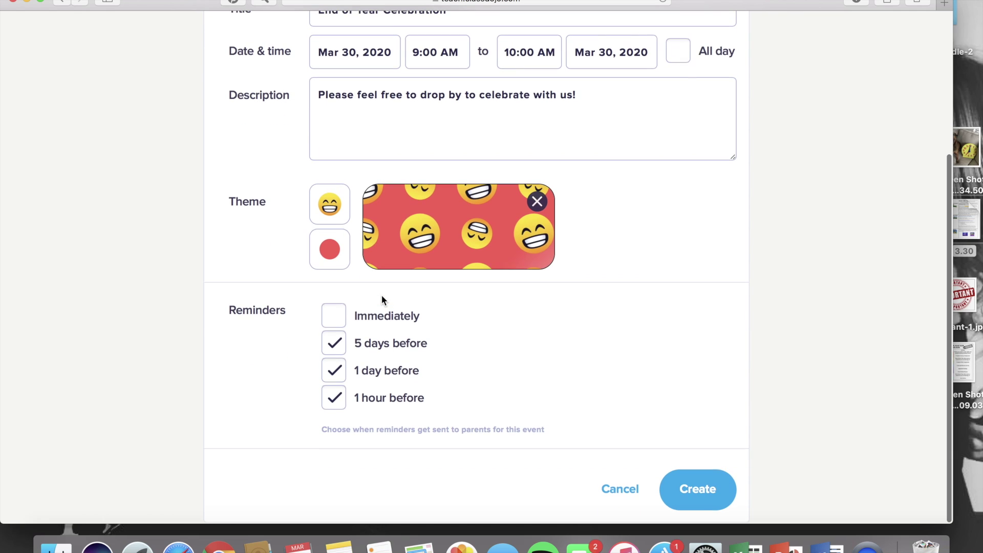
{"action": "left_click", "coordinate": [334, 373]}
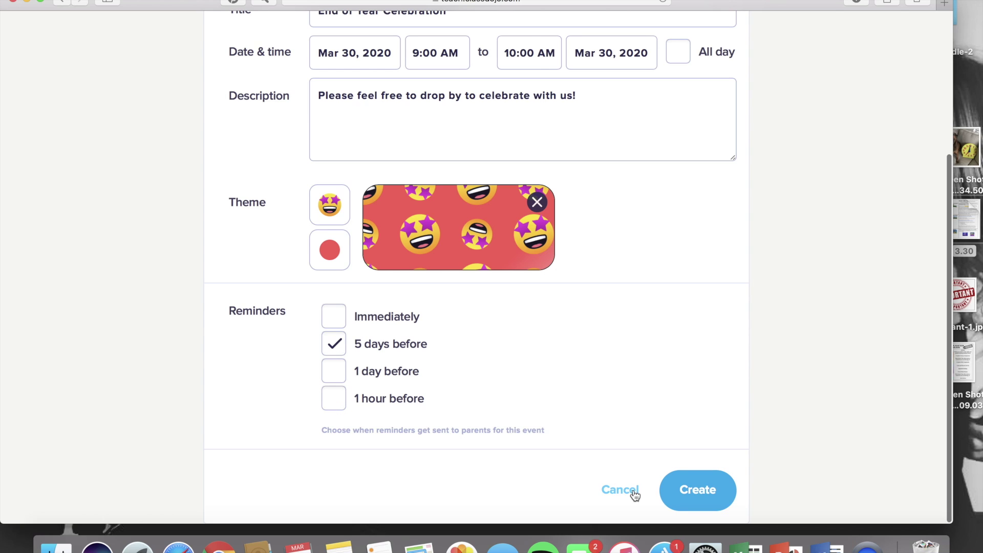
{"action": "left_click", "coordinate": [691, 491]}
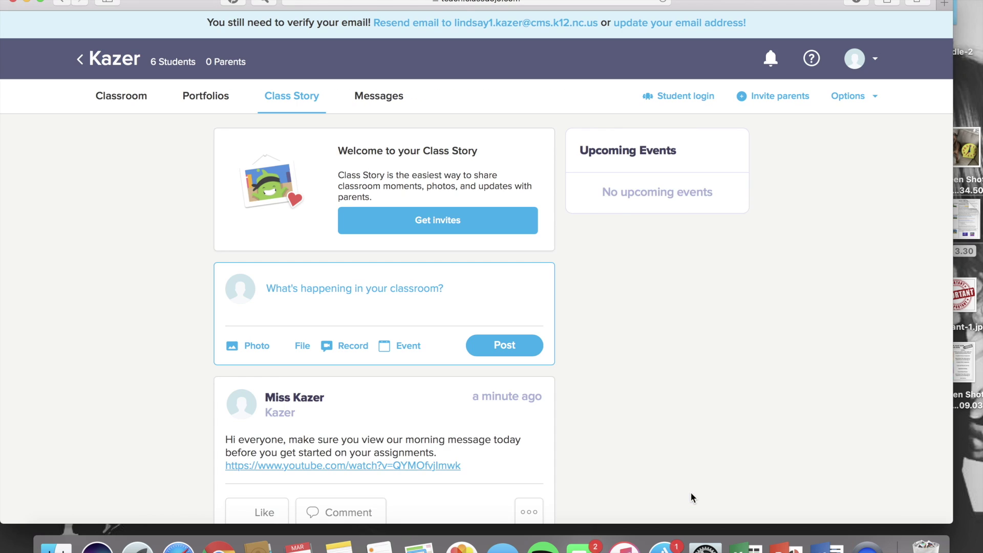
{"action": "scroll", "coordinate": [612, 365], "scroll_direction": "down", "scroll_amount": 5}
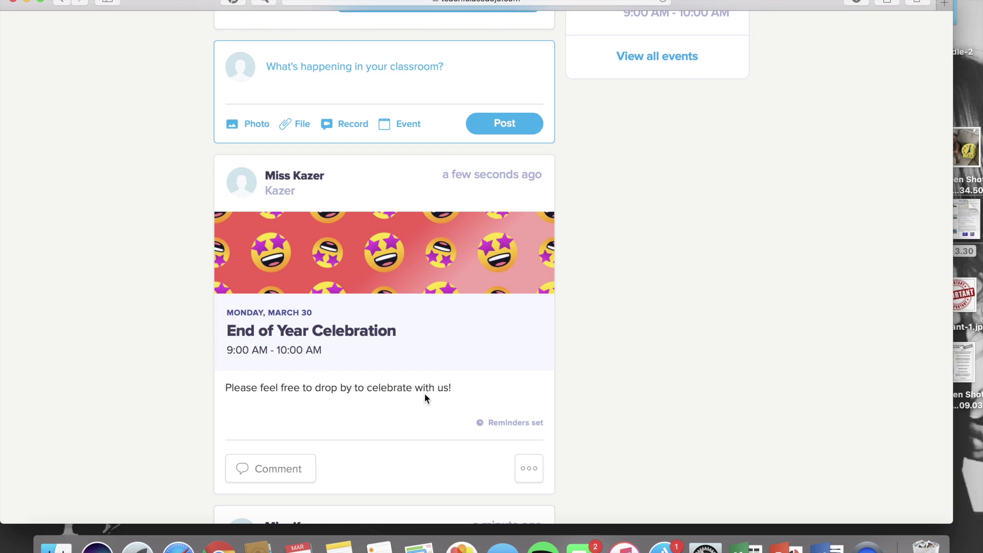
{"action": "scroll", "coordinate": [563, 253], "scroll_direction": "up", "scroll_amount": 5}
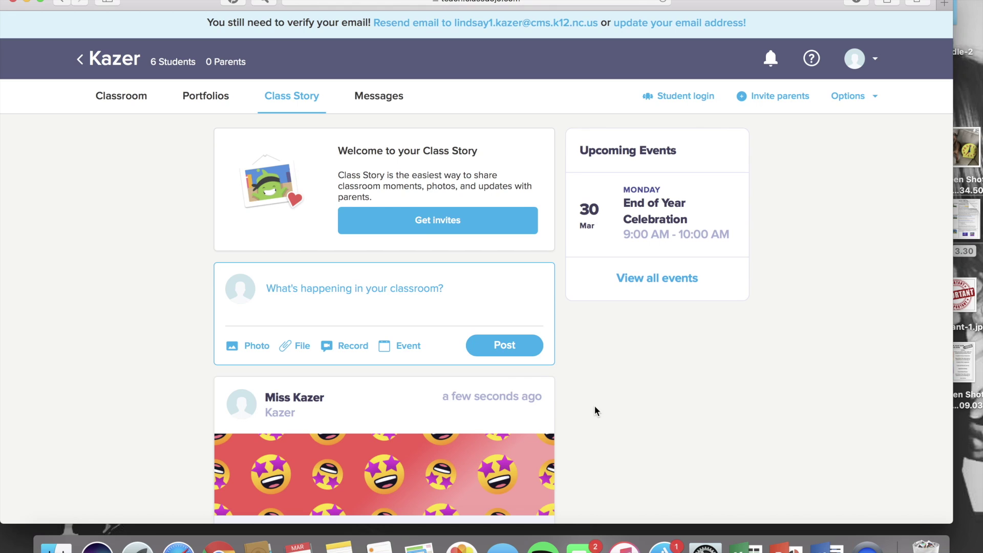
{"action": "scroll", "coordinate": [594, 405], "scroll_direction": "down", "scroll_amount": 9}
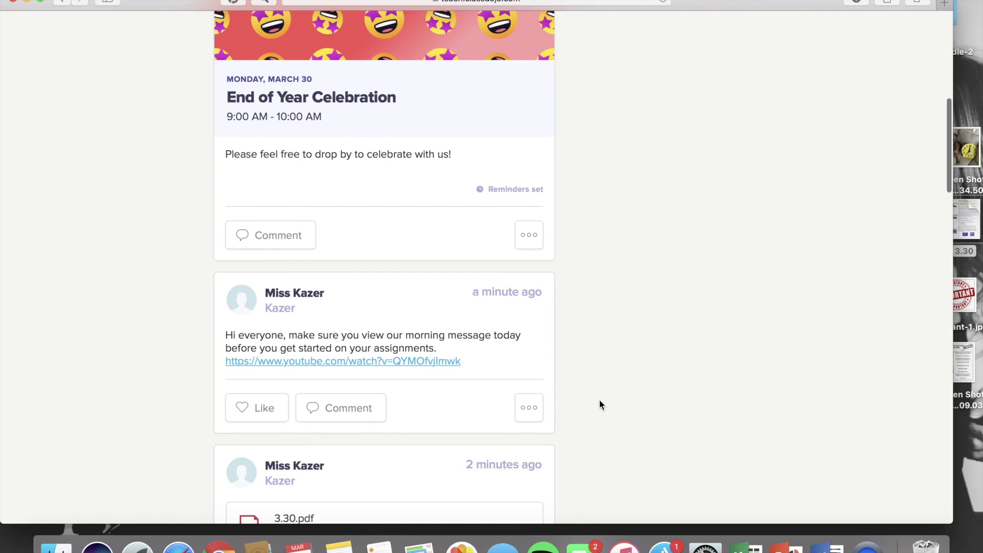
{"action": "scroll", "coordinate": [599, 405], "scroll_direction": "down", "scroll_amount": 8}
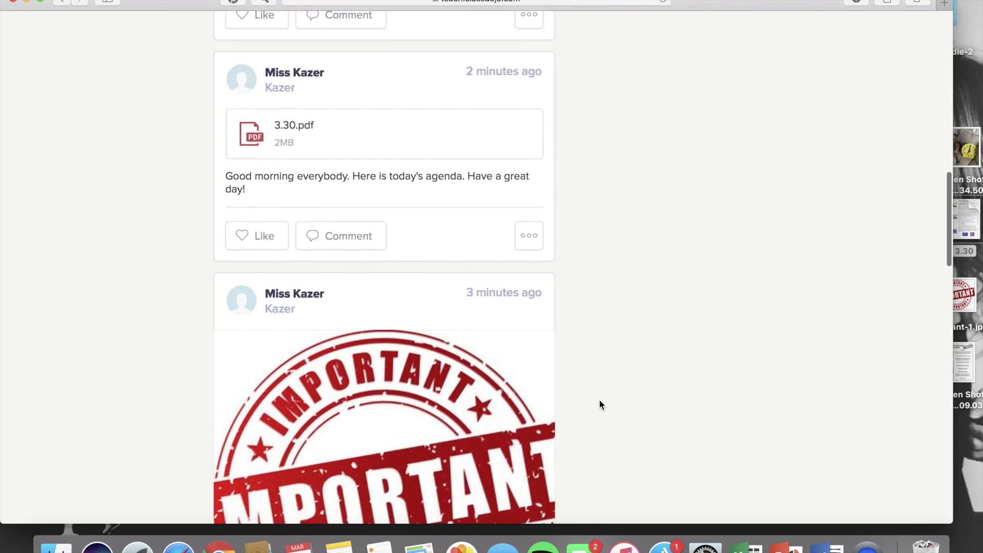
{"action": "scroll", "coordinate": [600, 404], "scroll_direction": "down", "scroll_amount": 12}
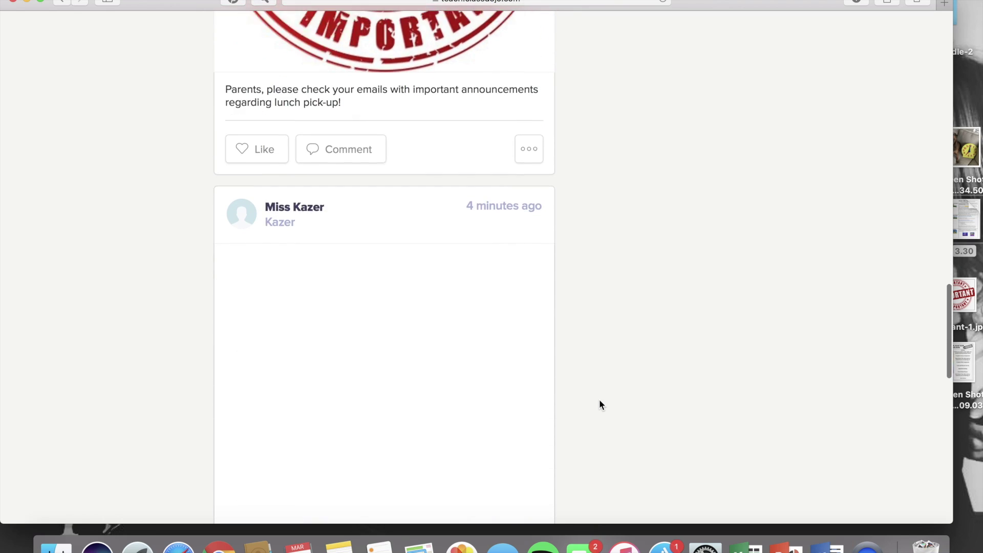
{"action": "scroll", "coordinate": [600, 404], "scroll_direction": "down", "scroll_amount": 2}
{"action": "scroll", "coordinate": [600, 405], "scroll_direction": "down", "scroll_amount": 1}
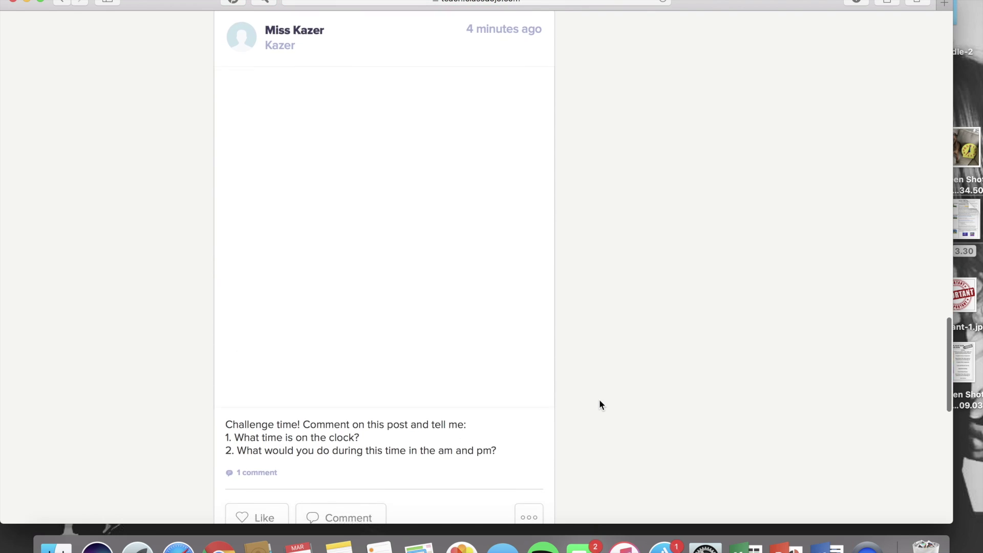
{"action": "scroll", "coordinate": [600, 405], "scroll_direction": "down", "scroll_amount": 11}
{"action": "scroll", "coordinate": [600, 404], "scroll_direction": "up", "scroll_amount": 3}
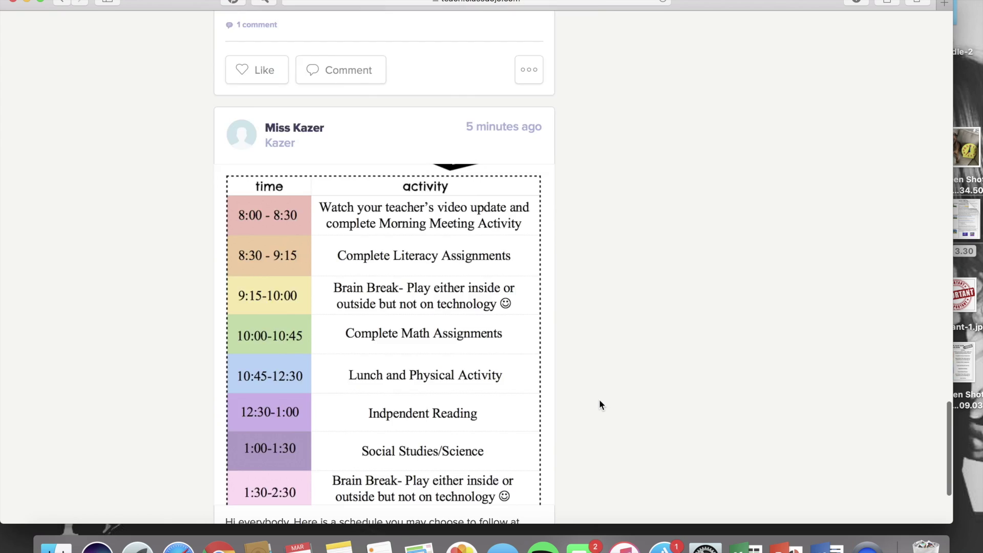
{"action": "scroll", "coordinate": [600, 404], "scroll_direction": "up", "scroll_amount": 20}
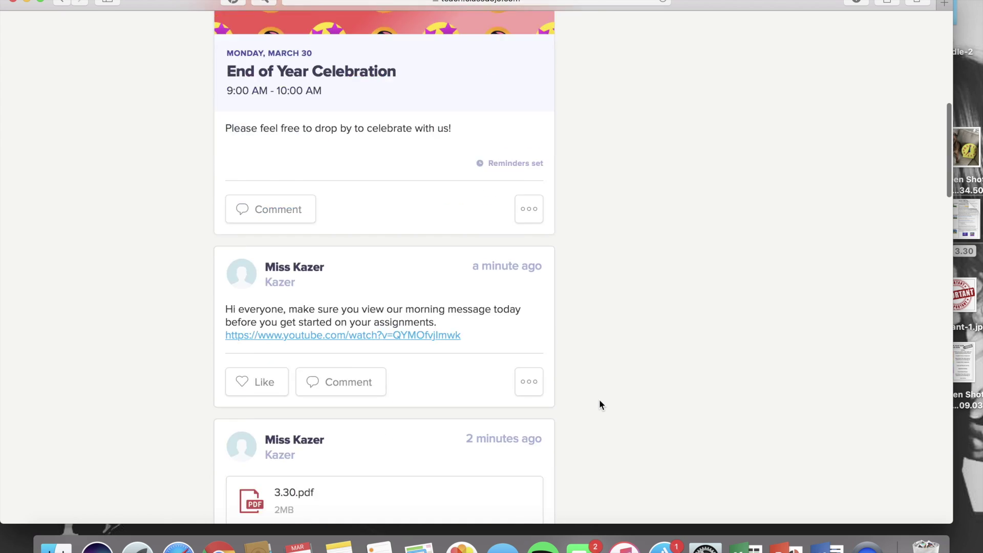
{"action": "scroll", "coordinate": [600, 405], "scroll_direction": "up", "scroll_amount": 10}
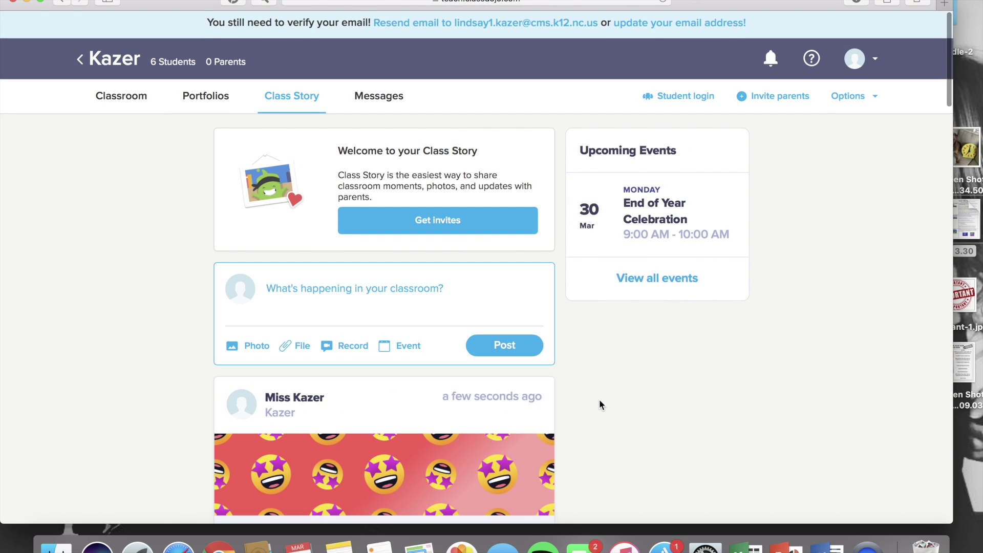
{"action": "scroll", "coordinate": [600, 404], "scroll_direction": "down", "scroll_amount": 5}
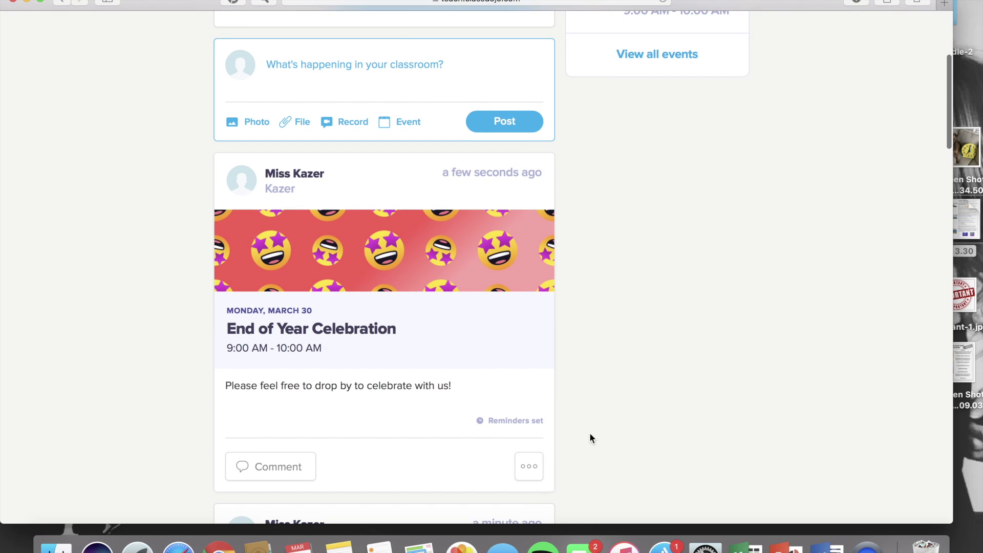
Edit the End of Year Celebration event to add a '1 day before' reminder and save the update.
{"action": "left_click", "coordinate": [527, 467]}
{"action": "scroll", "coordinate": [526, 471], "scroll_direction": "down", "scroll_amount": 3}
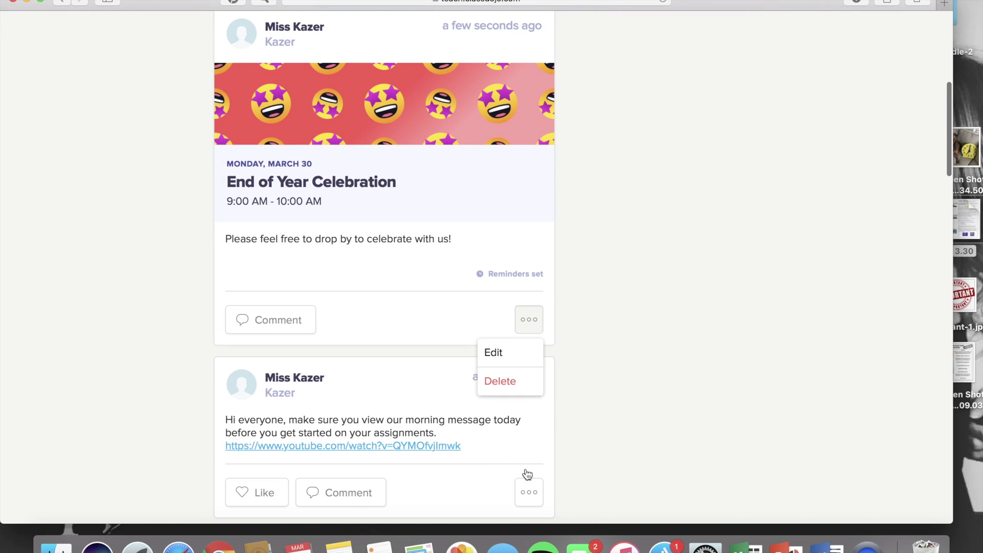
{"action": "left_click", "coordinate": [513, 358]}
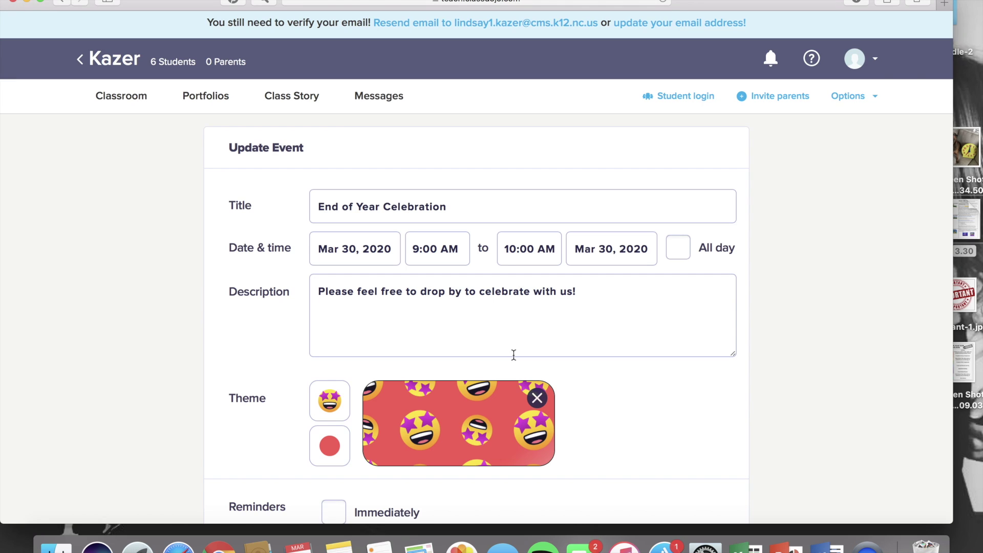
{"action": "scroll", "coordinate": [513, 355], "scroll_direction": "down", "scroll_amount": 4}
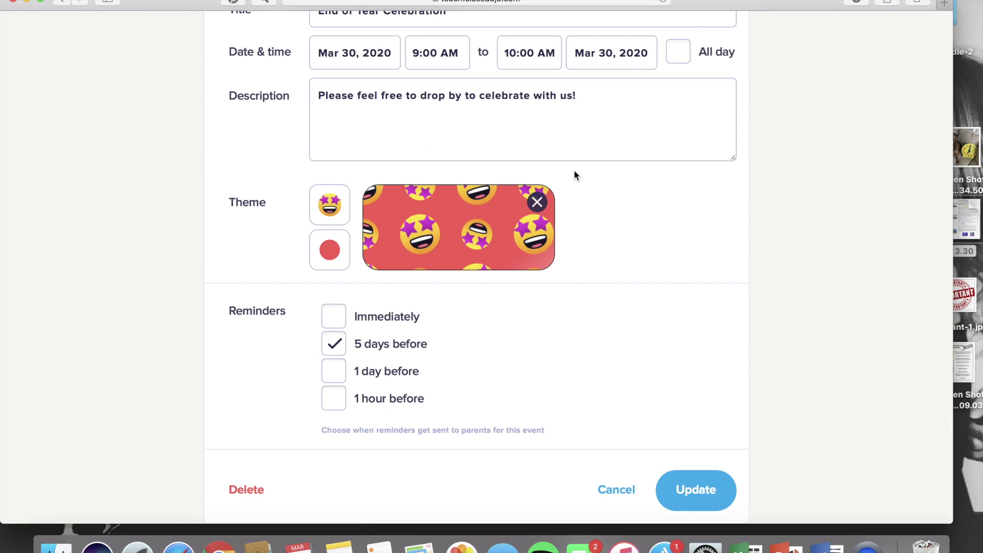
{"action": "left_click", "coordinate": [338, 371]}
{"action": "left_click", "coordinate": [683, 490]}
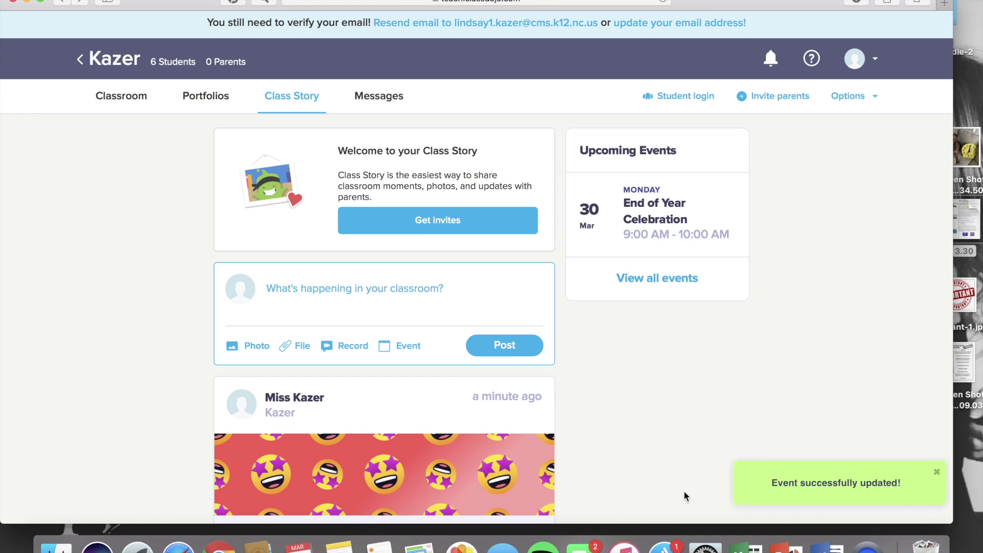
{"action": "scroll", "coordinate": [684, 494], "scroll_direction": "down", "scroll_amount": 6}
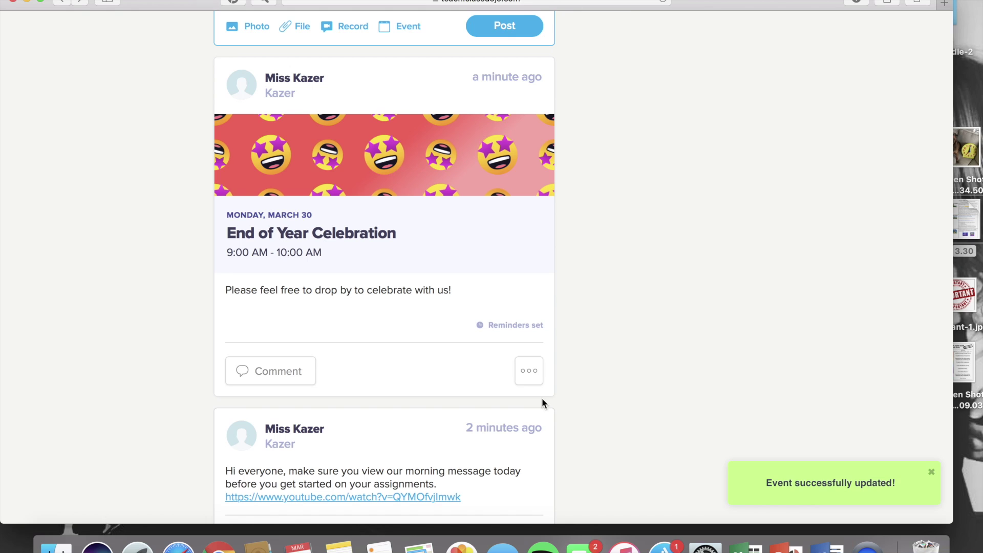
Delete the End of Year Celebration event from its post's options.
{"action": "left_click", "coordinate": [529, 372]}
{"action": "left_click", "coordinate": [509, 436]}
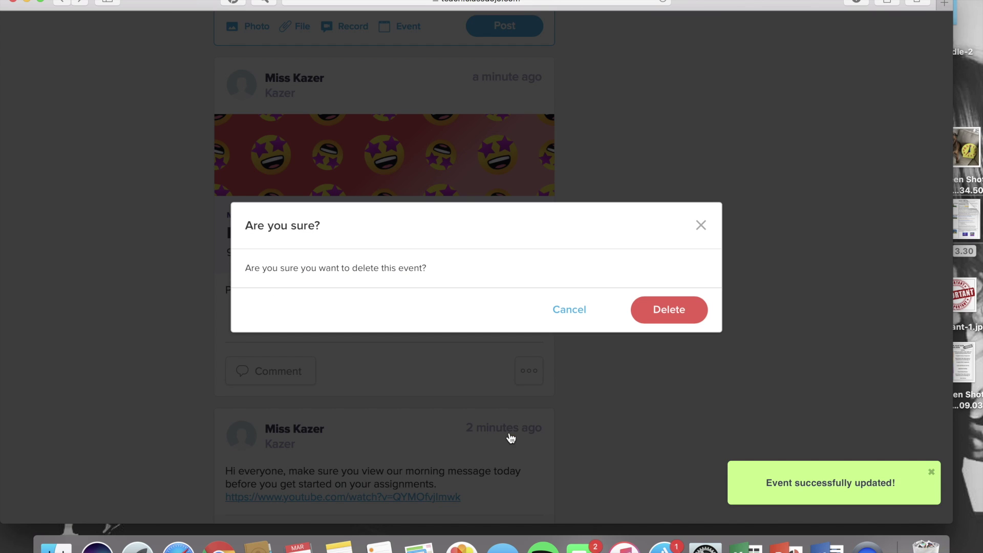
{"action": "left_click", "coordinate": [683, 314]}
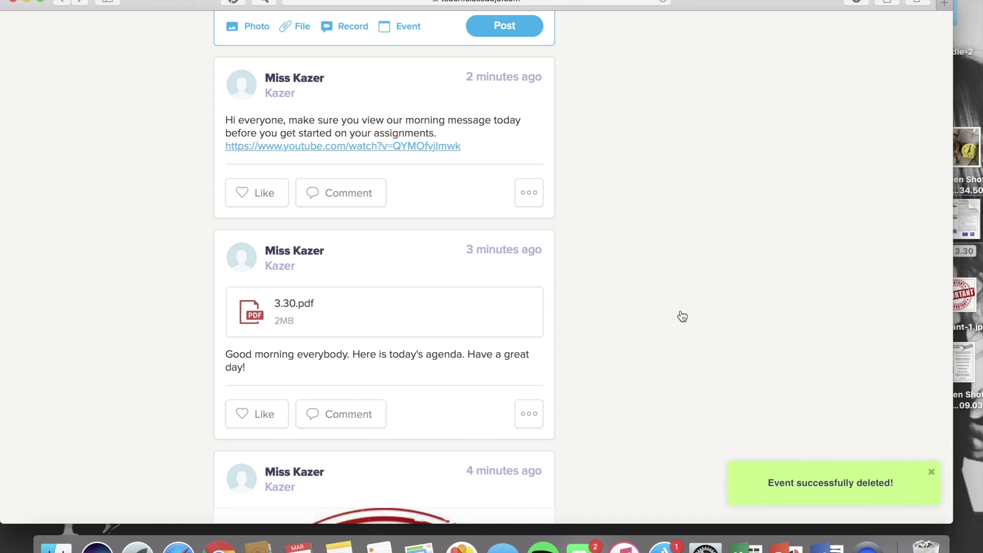
Remove the comment from the clock challenge post.
{"action": "scroll", "coordinate": [682, 316], "scroll_direction": "down", "scroll_amount": 20}
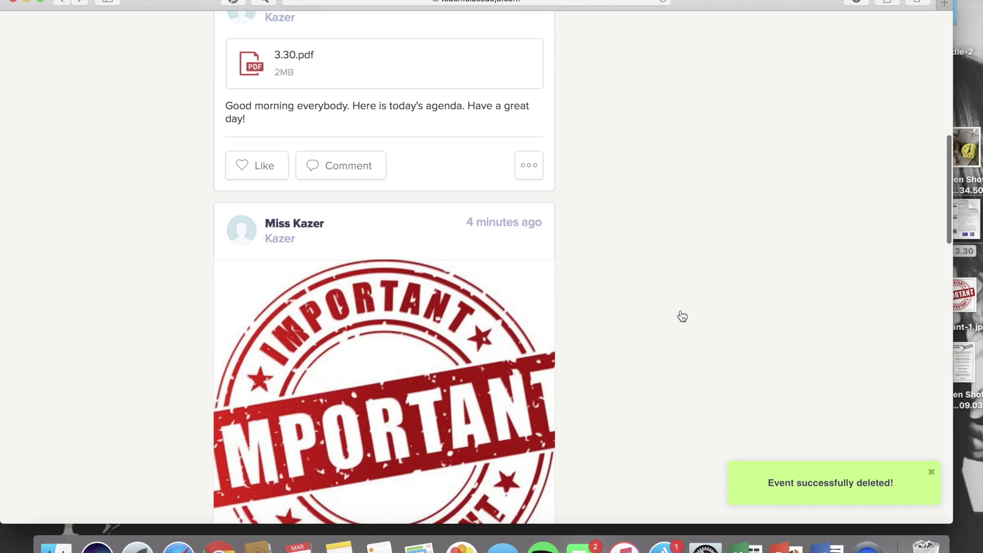
{"action": "scroll", "coordinate": [682, 316], "scroll_direction": "down", "scroll_amount": 4}
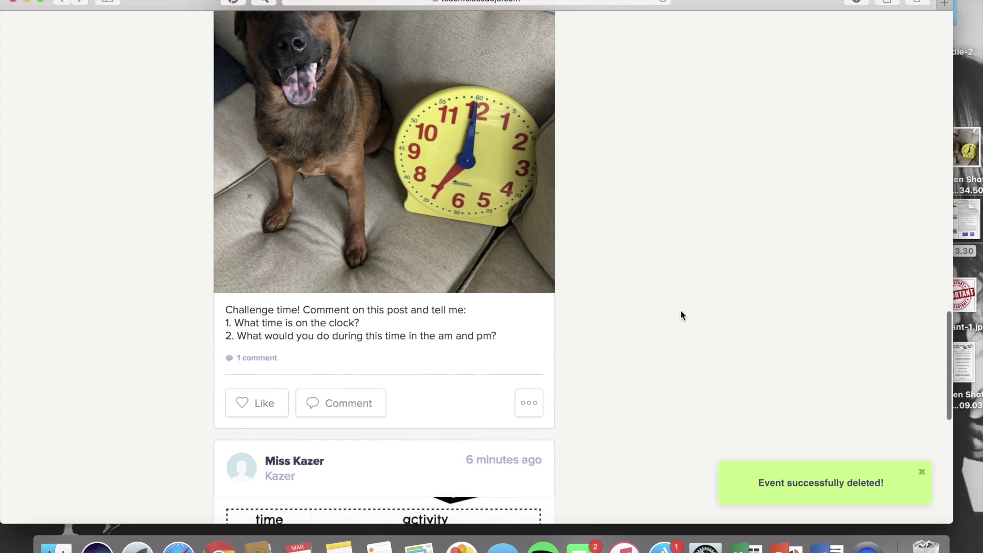
{"action": "left_click", "coordinate": [255, 358]}
{"action": "mouse_move", "coordinate": [549, 430]}
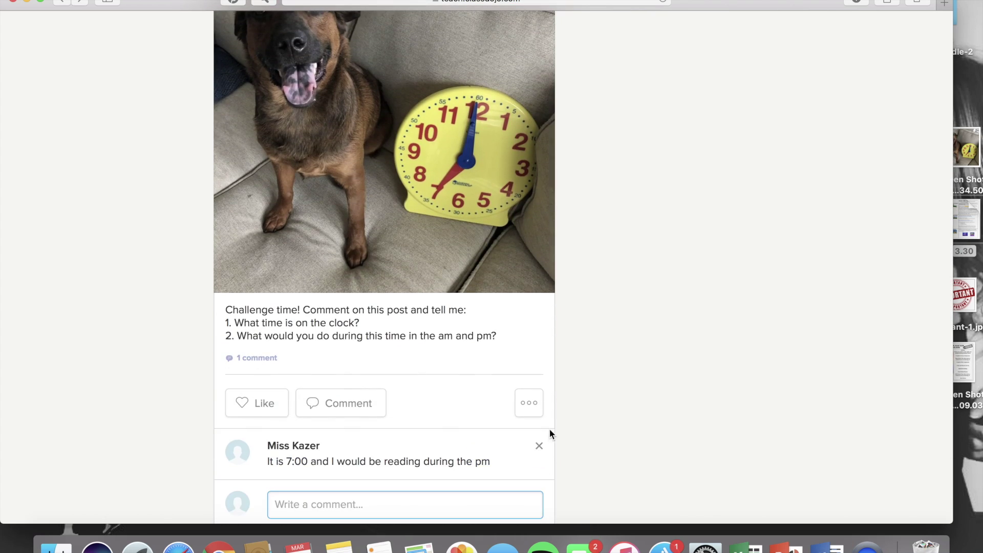
{"action": "left_click", "coordinate": [540, 448]}
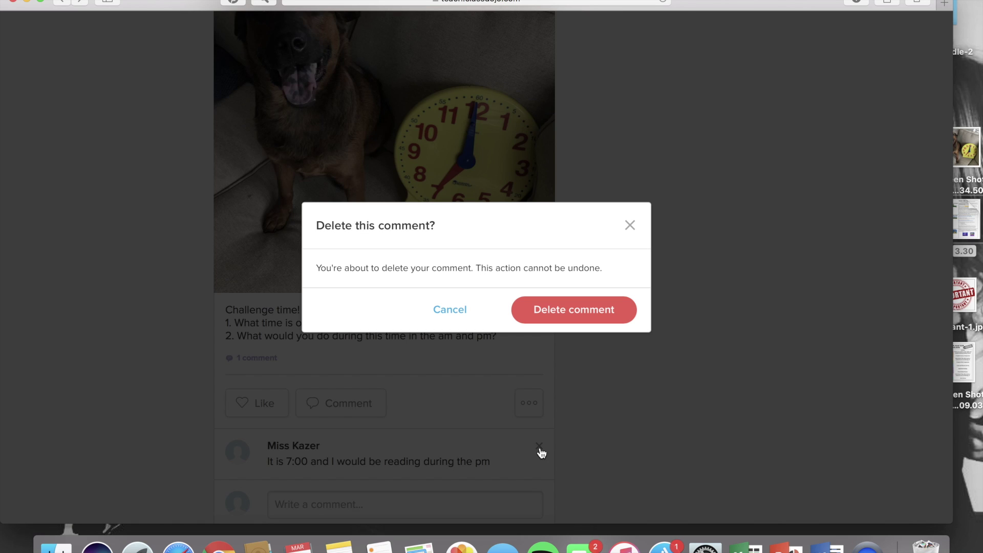
{"action": "left_click", "coordinate": [575, 317]}
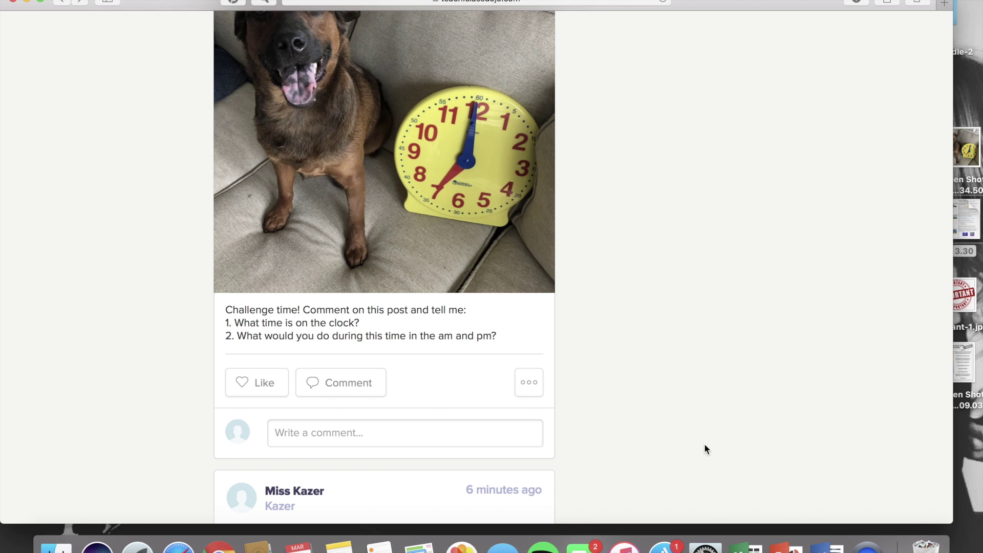
{"action": "scroll", "coordinate": [603, 188], "scroll_direction": "up", "scroll_amount": 4}
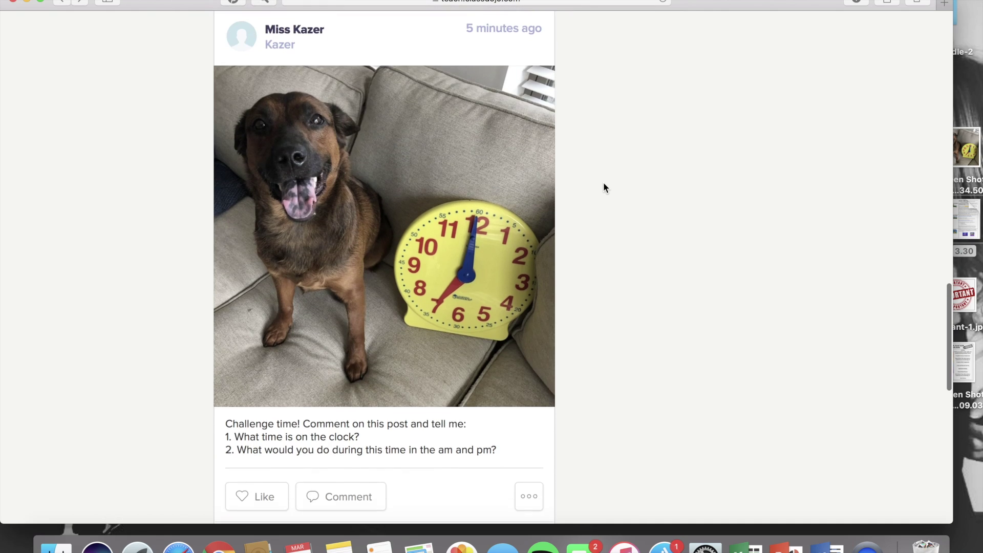
{"action": "scroll", "coordinate": [603, 188], "scroll_direction": "up", "scroll_amount": 10}
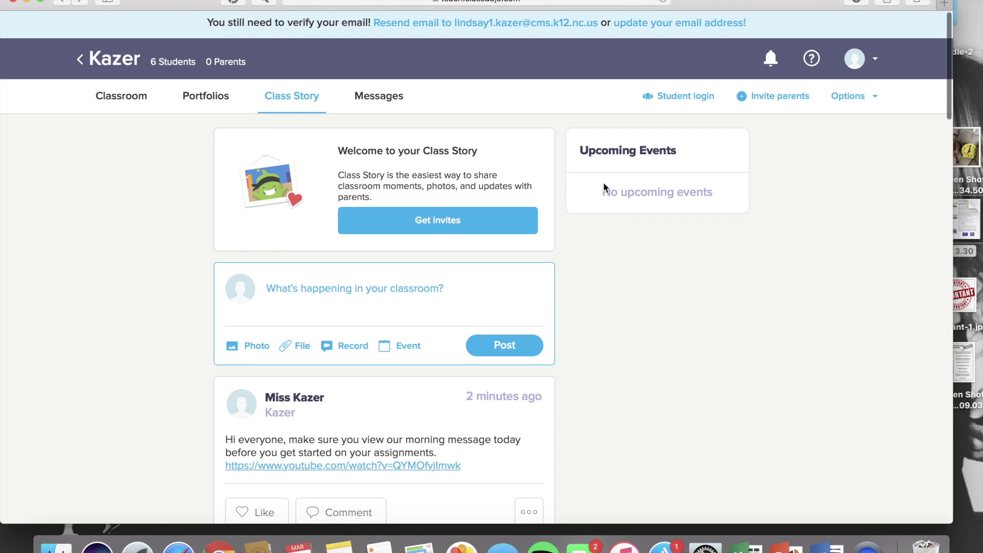